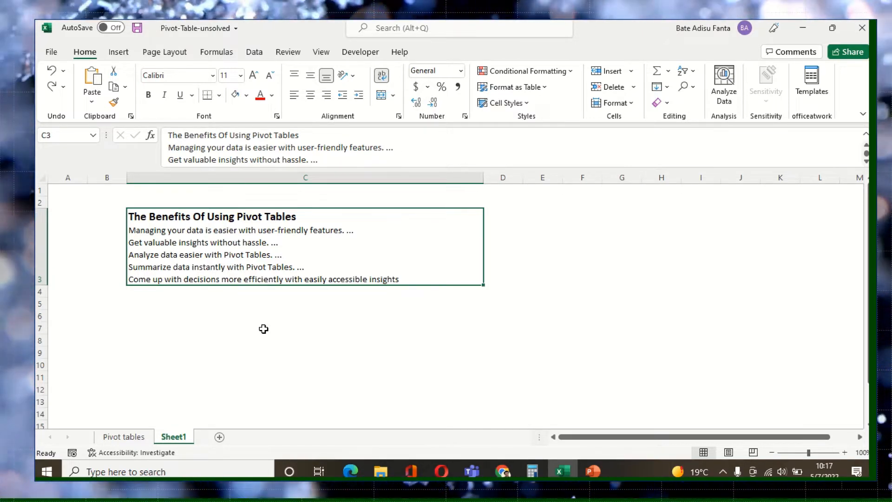
Step: Review the list of pivot table benefits in cell C3 of Sheet1
{"action": "left_click", "coordinate": [185, 329]}
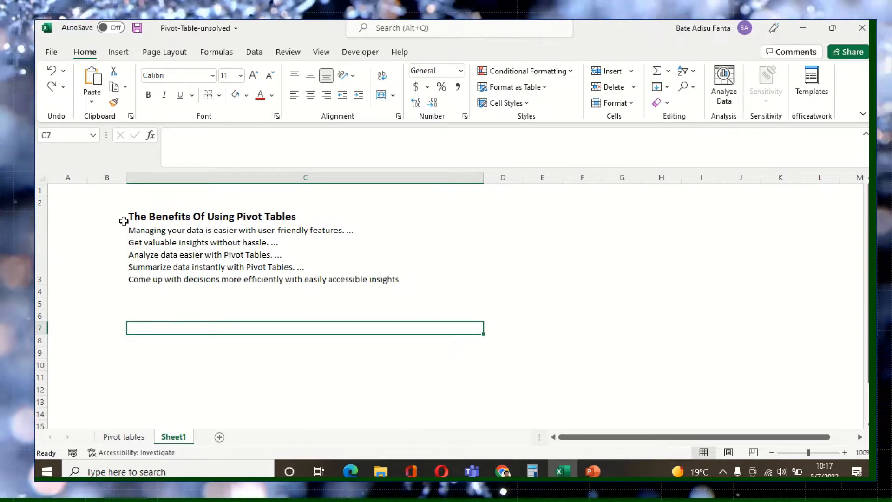
{"action": "left_click_drag", "start_coordinate": [123, 216], "coordinate": [217, 217]}
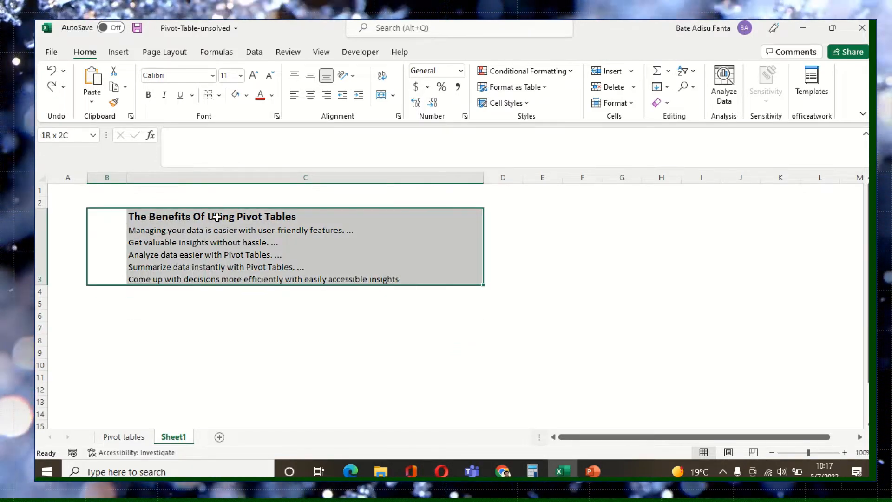
{"action": "left_click", "coordinate": [207, 325]}
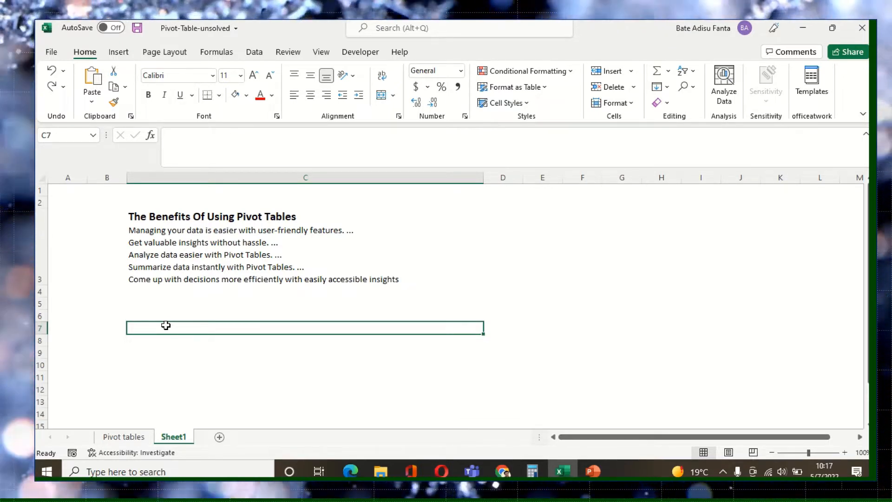
{"action": "left_click", "coordinate": [141, 258]}
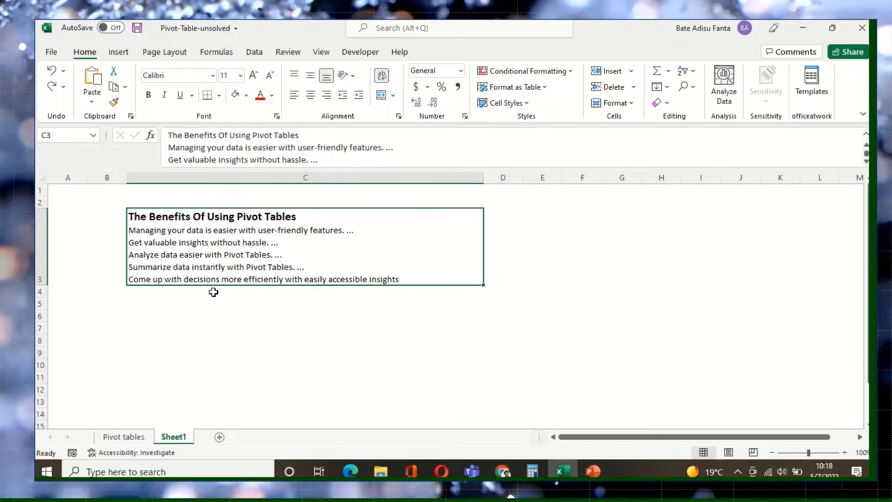
{"action": "left_click", "coordinate": [231, 316]}
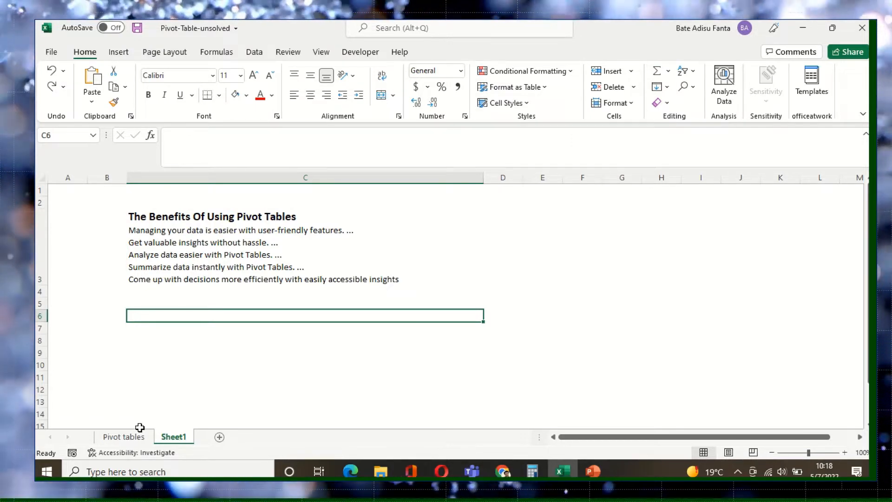
Step: On the Pivot tables sheet, jump from the Year header to the column's last data row and back
{"action": "left_click", "coordinate": [124, 437]}
{"action": "scroll", "coordinate": [315, 293], "scroll_direction": "up", "scroll_amount": 1}
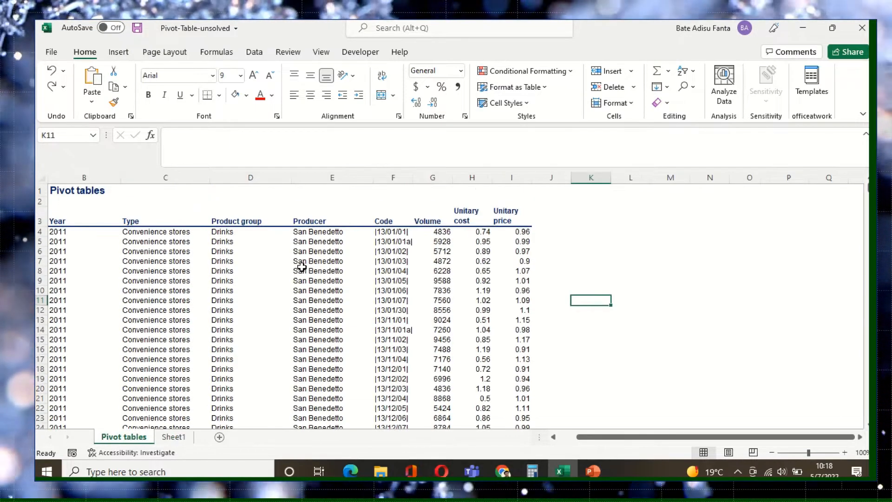
{"action": "left_click", "coordinate": [85, 217]}
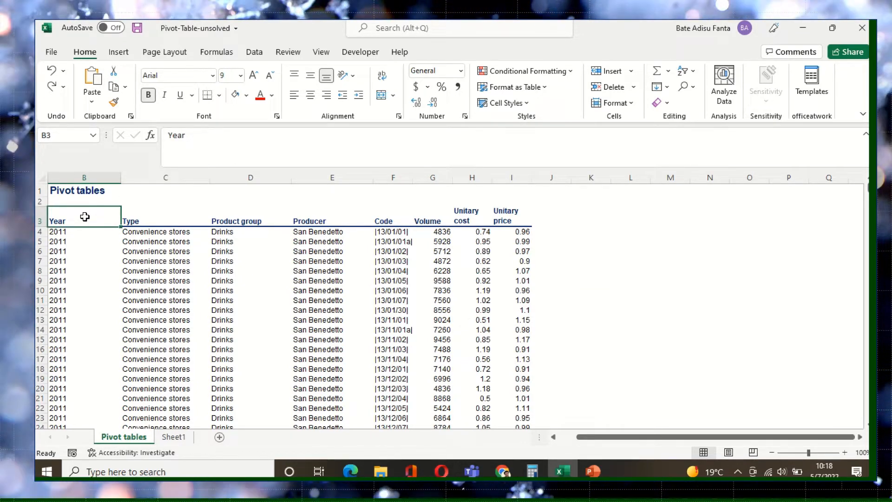
{"action": "key", "text": "ctrl+Down"}
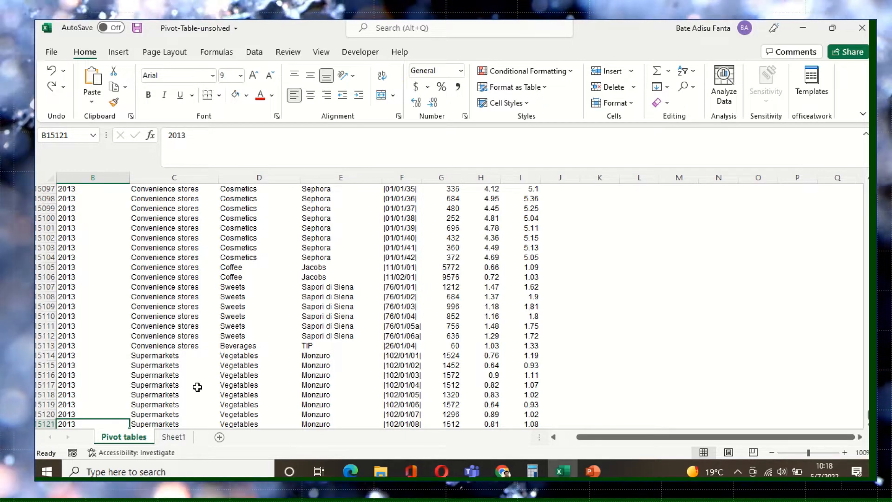
{"action": "key", "text": "ctrl+Up"}
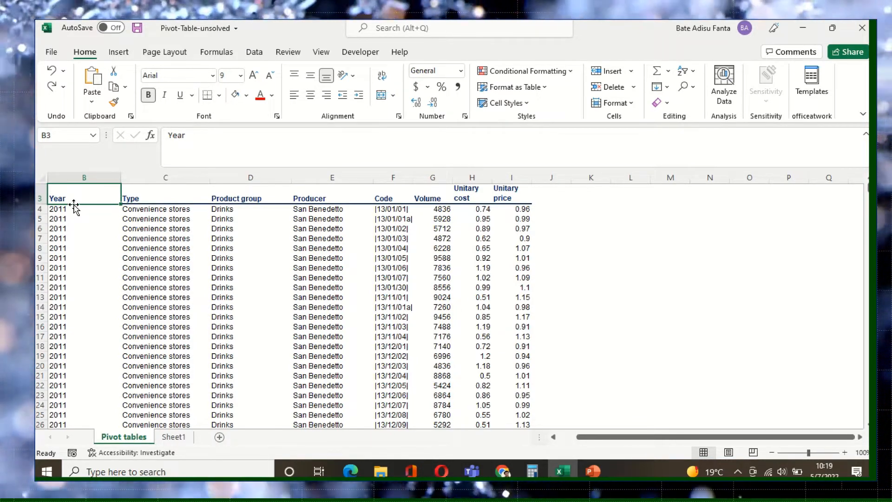
Step: Enter the note "ctrl + down arrow" in cell L6, beside the data table
{"action": "left_click", "coordinate": [638, 226]}
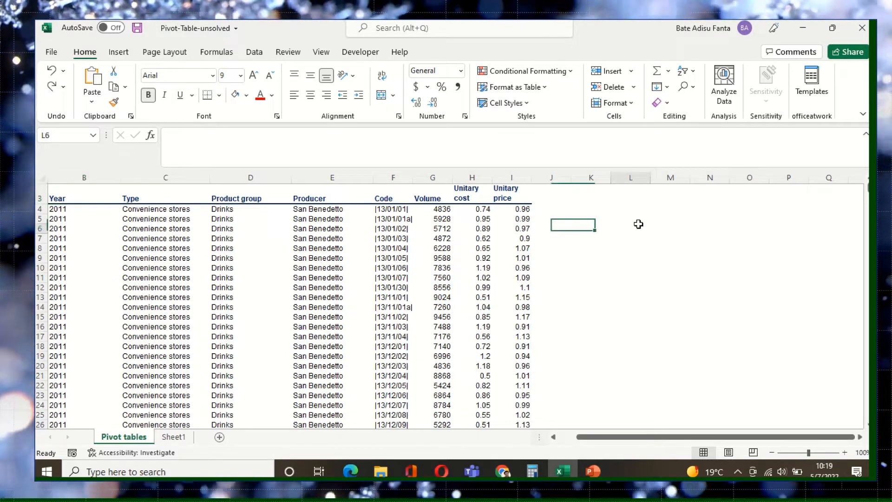
{"action": "type", "text": "ctr"}
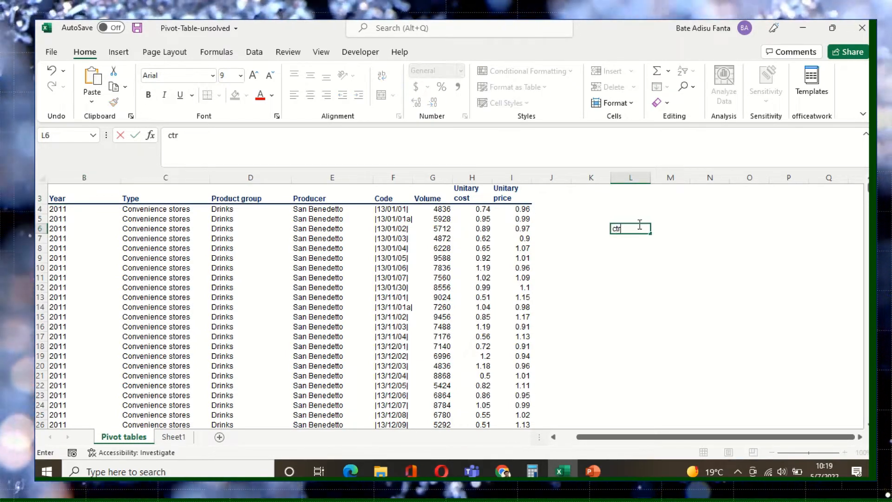
{"action": "type", "text": "l +"}
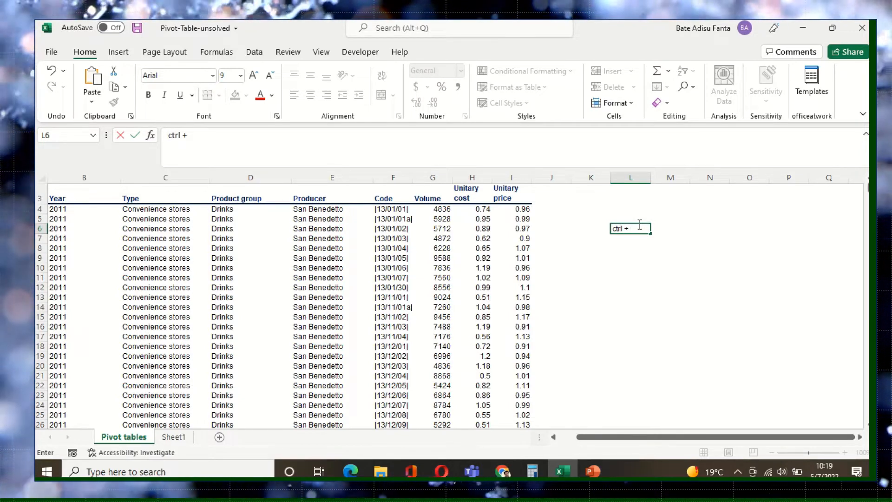
{"action": "type", "text": " down"}
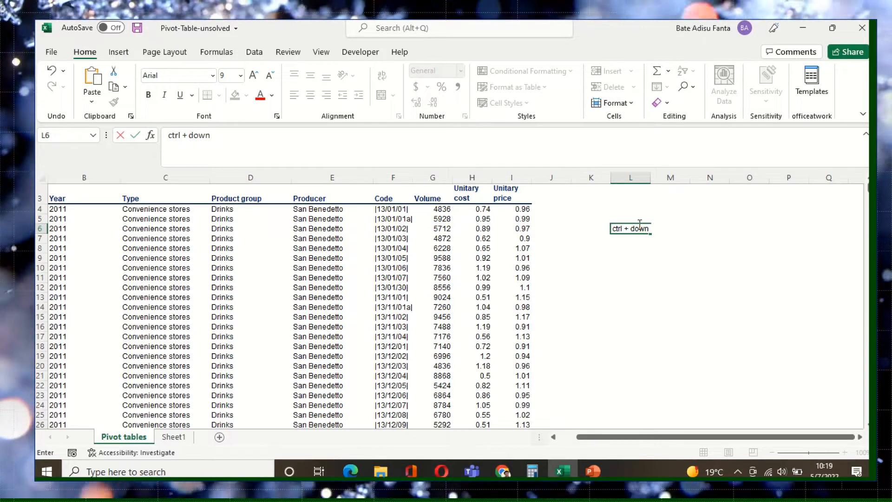
{"action": "type", "text": " arrow"}
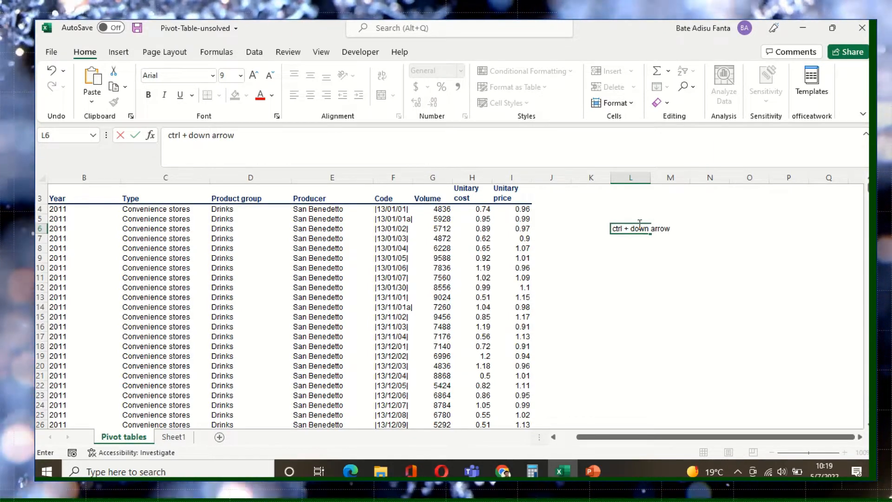
{"action": "left_click", "coordinate": [633, 250]}
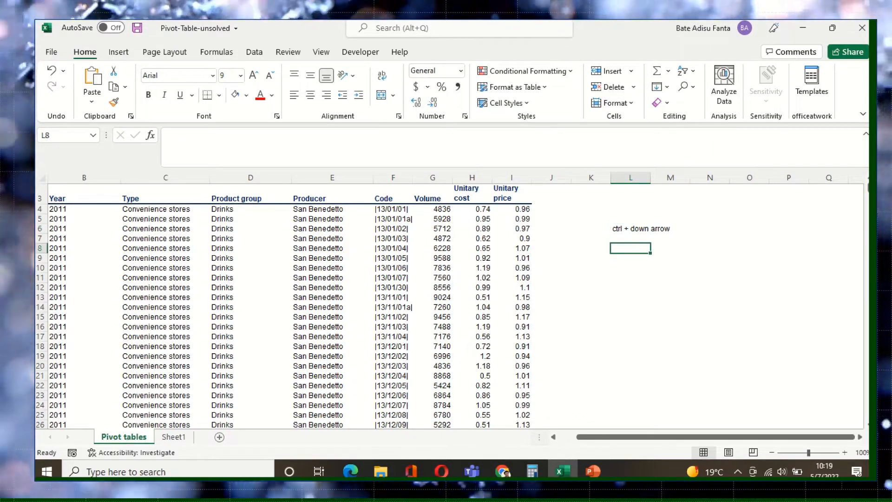
Step: Examine the final rows of the dataset, starting from the Year header, and return to the header row from the Product group column
{"action": "mouse_move", "coordinate": [869, 188]}
{"action": "left_mouse_down"}
{"action": "mouse_move", "coordinate": [858, 366]}
{"action": "mouse_move", "coordinate": [860, 185]}
{"action": "left_mouse_up"}
{"action": "left_click", "coordinate": [67, 223]}
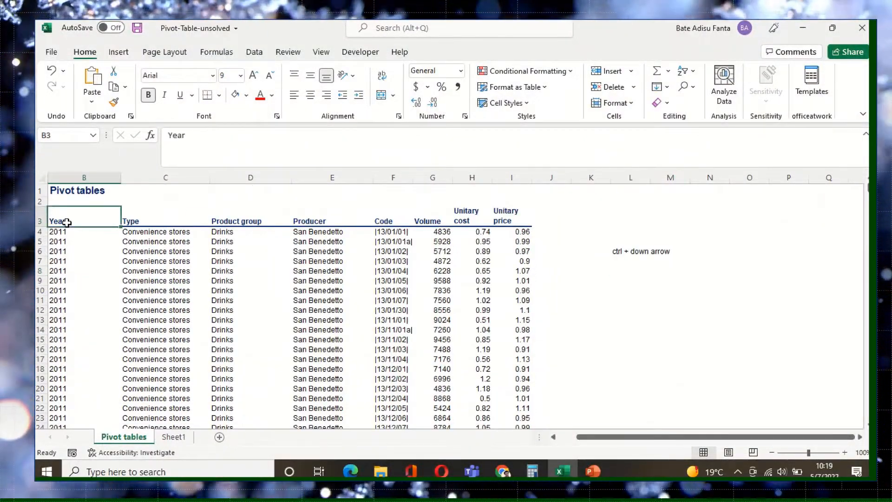
{"action": "key", "text": "ctrl+Down"}
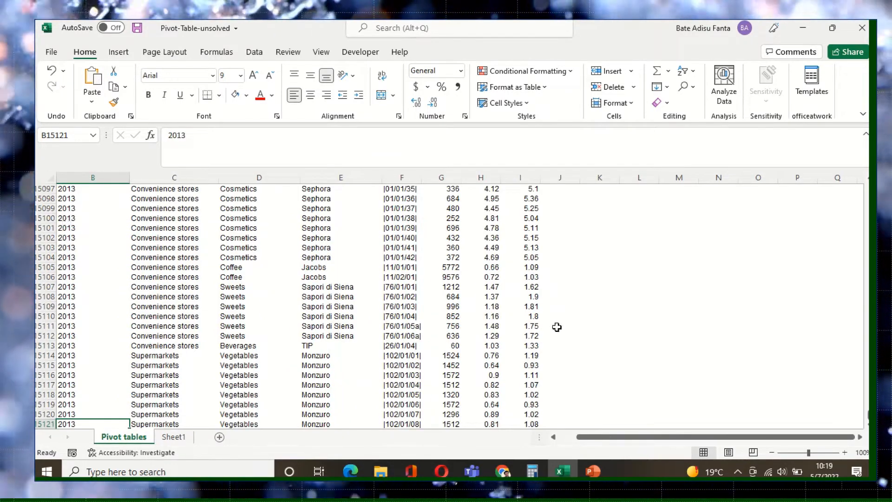
{"action": "left_click", "coordinate": [658, 327]}
{"action": "scroll", "coordinate": [430, 343], "scroll_direction": "up", "scroll_amount": 12}
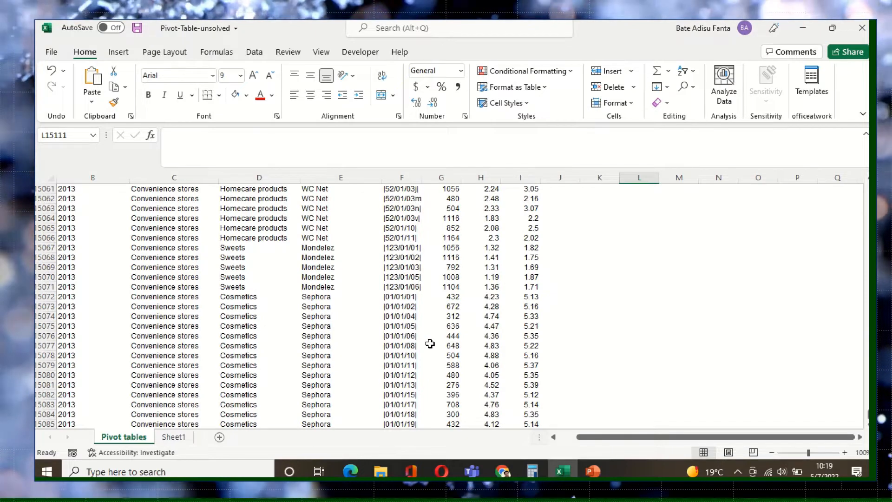
{"action": "scroll", "coordinate": [430, 343], "scroll_direction": "up", "scroll_amount": 4}
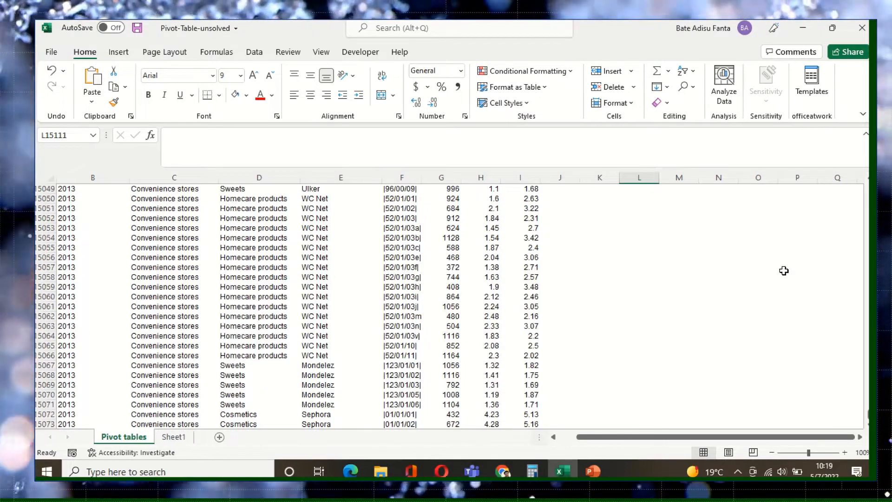
{"action": "left_click", "coordinate": [241, 376]}
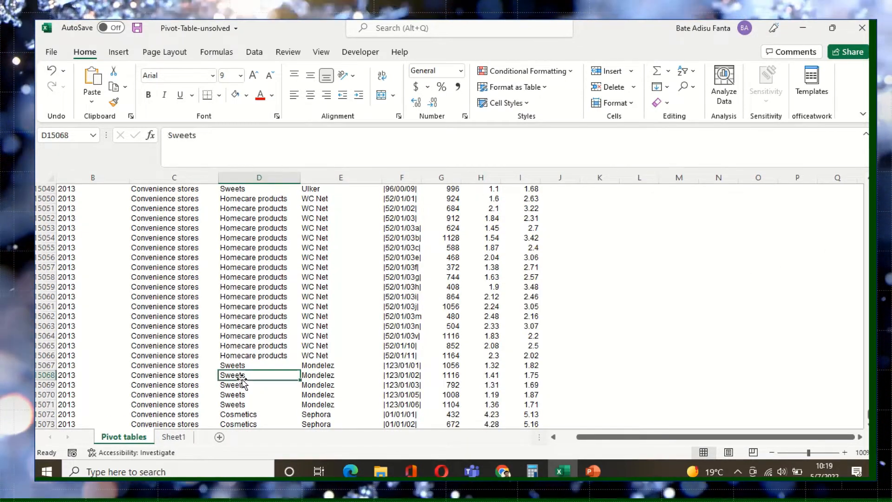
{"action": "key", "text": "ctrl+Up"}
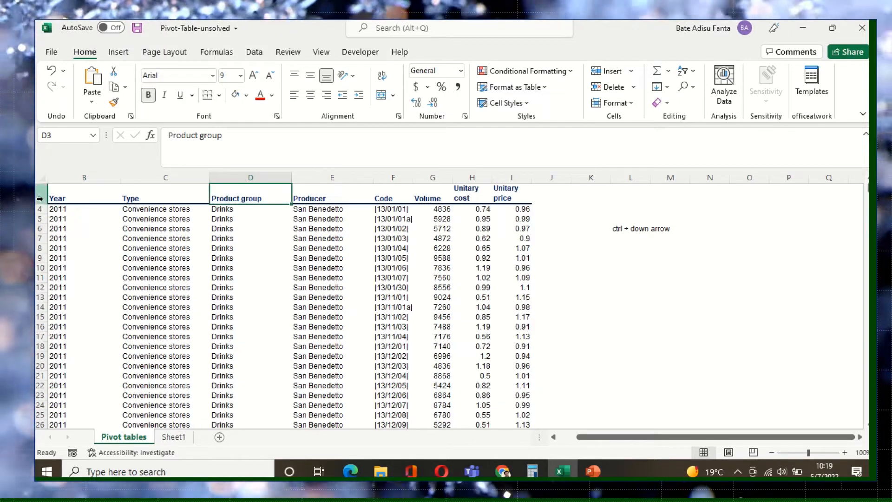
Step: Go through the table's column headers one by one, from Year to Unitary price
{"action": "left_click", "coordinate": [69, 203]}
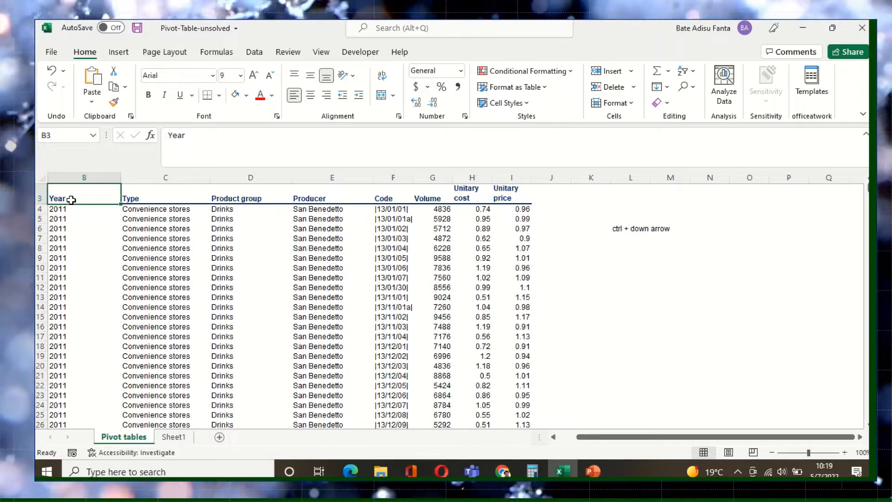
{"action": "left_click", "coordinate": [131, 195]}
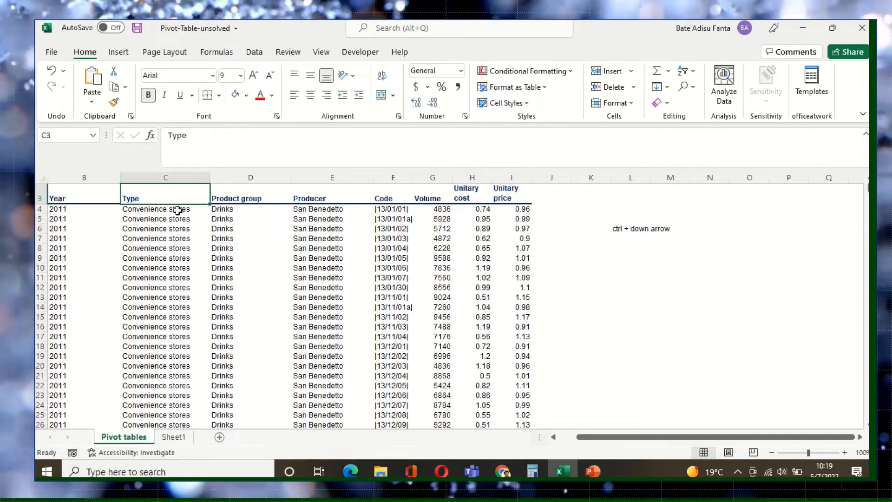
{"action": "left_click", "coordinate": [242, 198]}
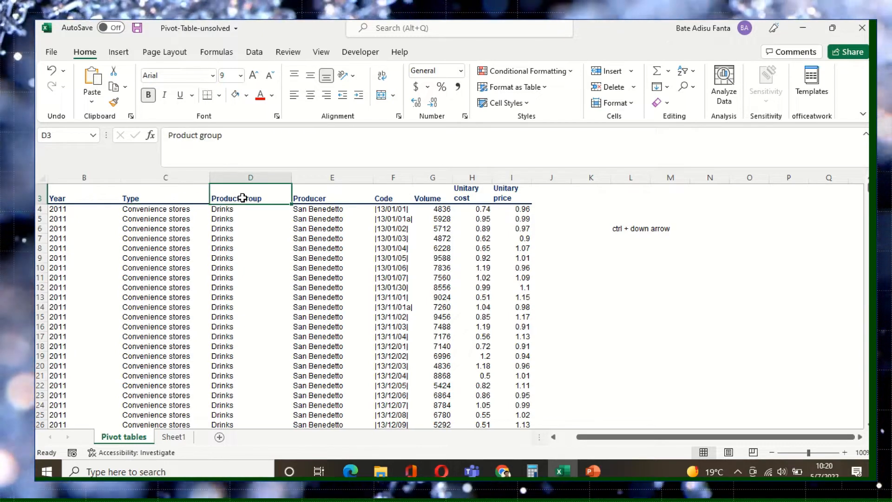
{"action": "left_click", "coordinate": [330, 192]}
{"action": "left_click", "coordinate": [382, 198]}
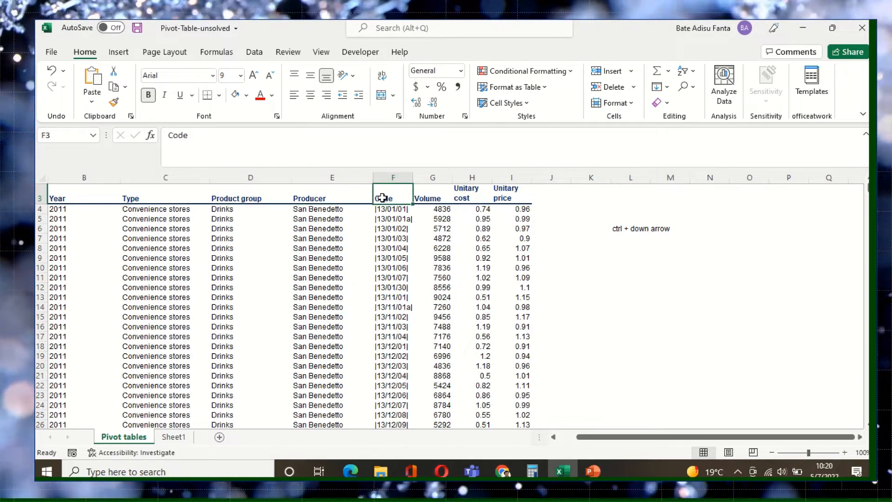
{"action": "left_click", "coordinate": [436, 197]}
{"action": "left_click", "coordinate": [462, 195]}
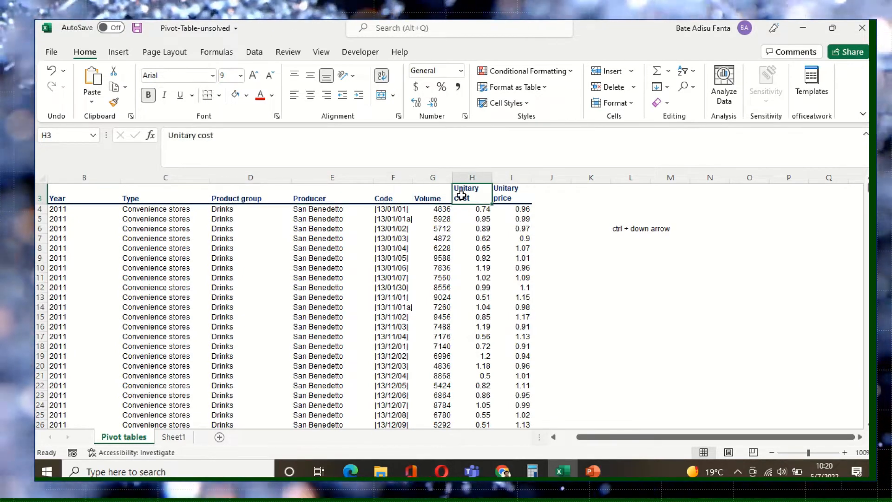
{"action": "left_click", "coordinate": [501, 198]}
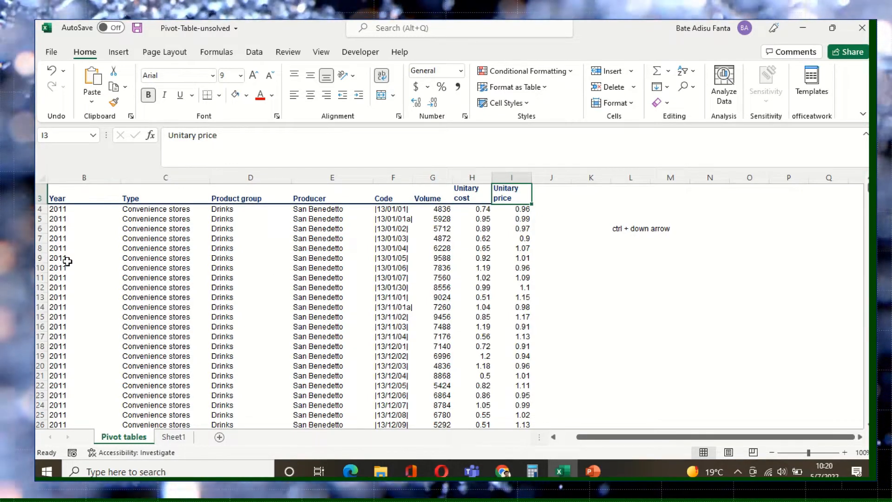
{"action": "scroll", "coordinate": [86, 277], "scroll_direction": "down", "scroll_amount": 2}
{"action": "scroll", "coordinate": [73, 239], "scroll_direction": "up", "scroll_amount": 3}
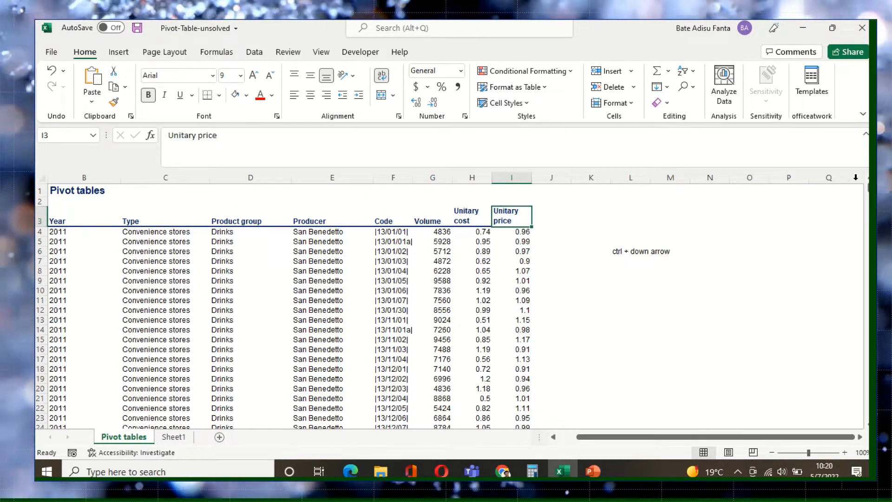
{"action": "mouse_move", "coordinate": [867, 190]}
{"action": "left_mouse_down"}
{"action": "mouse_move", "coordinate": [827, 400]}
{"action": "mouse_move", "coordinate": [846, 224]}
{"action": "mouse_move", "coordinate": [865, 190]}
{"action": "left_mouse_up"}
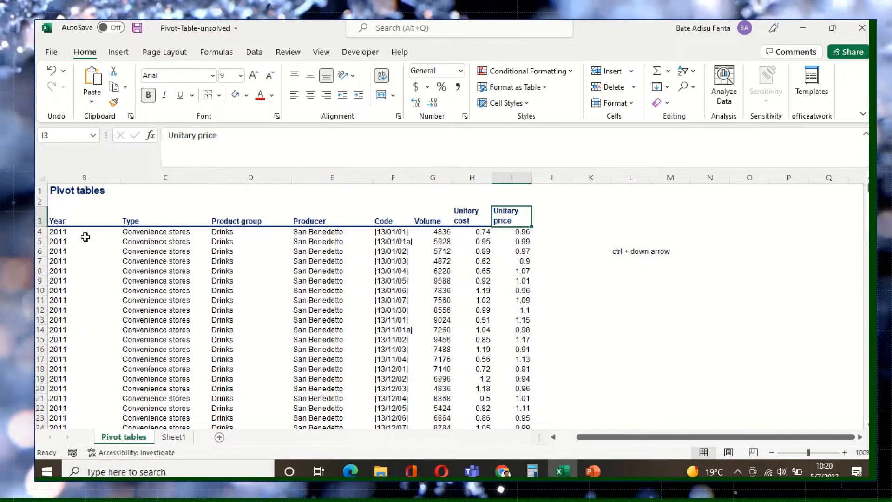
Step: Examine the entries in the Year, Type and Product group columns of the sales data
{"action": "left_click", "coordinate": [82, 219]}
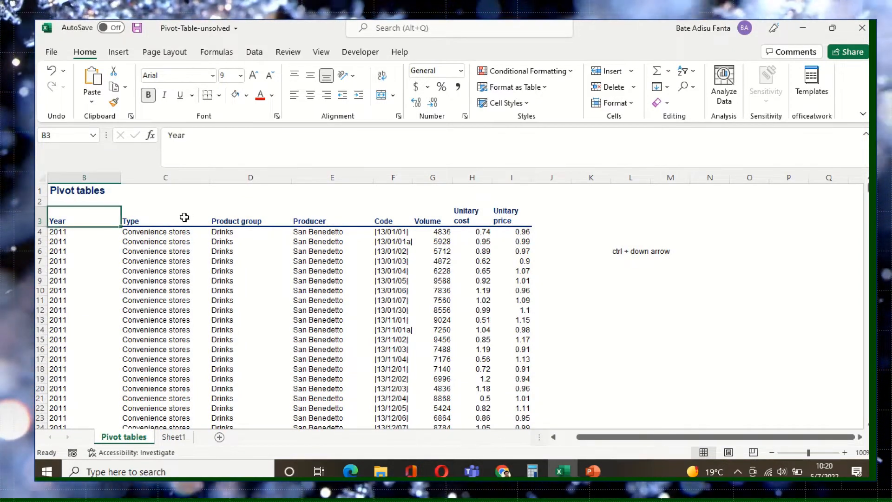
{"action": "left_click", "coordinate": [155, 220]}
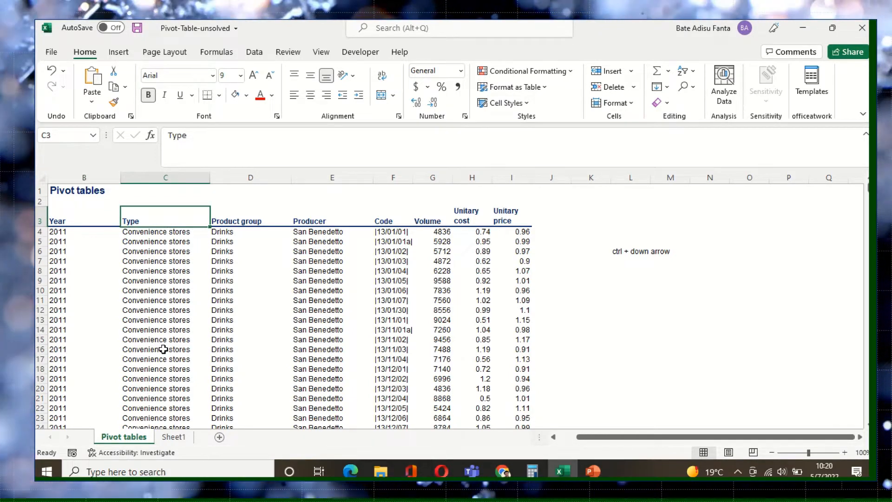
{"action": "scroll", "coordinate": [163, 347], "scroll_direction": "down", "scroll_amount": 4}
{"action": "scroll", "coordinate": [163, 351], "scroll_direction": "down", "scroll_amount": 7}
{"action": "scroll", "coordinate": [163, 348], "scroll_direction": "up", "scroll_amount": 11}
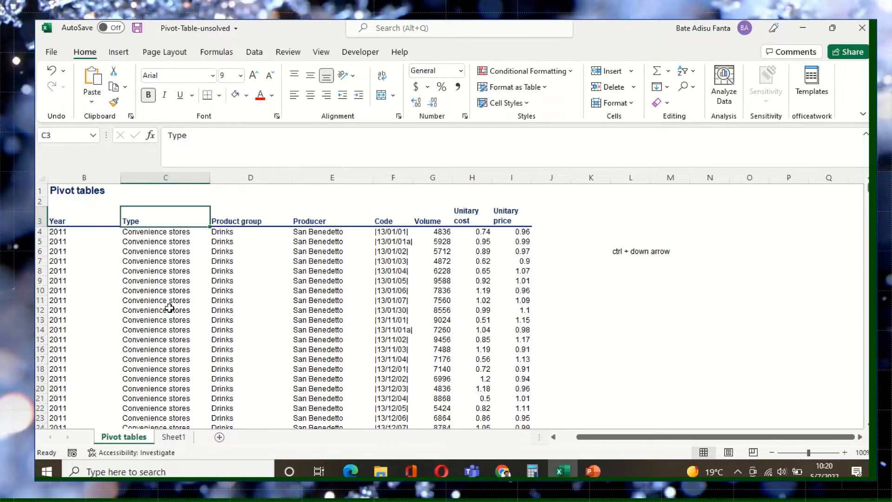
{"action": "left_click", "coordinate": [256, 221]}
{"action": "scroll", "coordinate": [248, 302], "scroll_direction": "down", "scroll_amount": 6}
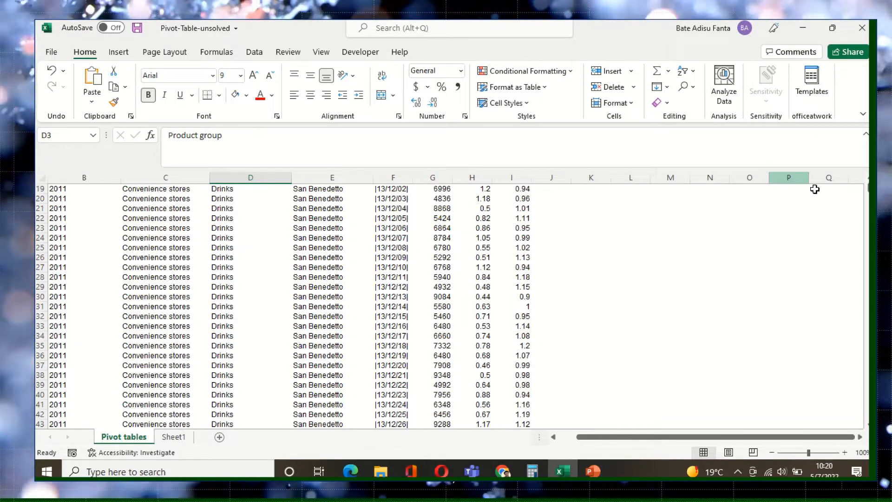
{"action": "mouse_move", "coordinate": [867, 186]}
{"action": "left_mouse_down"}
{"action": "mouse_move", "coordinate": [867, 239]}
{"action": "mouse_move", "coordinate": [867, 186]}
{"action": "left_mouse_up"}
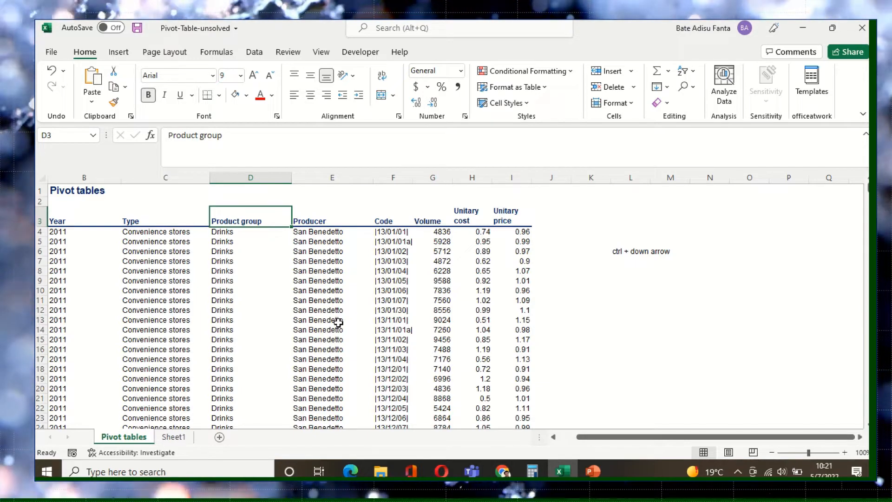
{"action": "scroll", "coordinate": [338, 324], "scroll_direction": "down", "scroll_amount": 1}
{"action": "scroll", "coordinate": [334, 328], "scroll_direction": "up", "scroll_amount": 1}
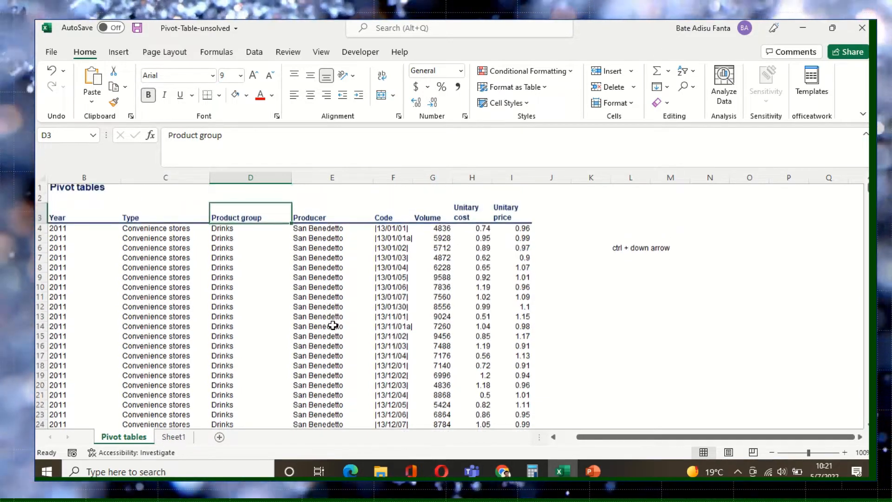
Step: Examine the Producer, Code, Volume, Unitary cost and Unitary price entries in the sales data
{"action": "scroll", "coordinate": [333, 330], "scroll_direction": "down", "scroll_amount": 8}
{"action": "scroll", "coordinate": [333, 330], "scroll_direction": "down", "scroll_amount": 10}
{"action": "scroll", "coordinate": [339, 323], "scroll_direction": "up", "scroll_amount": 14}
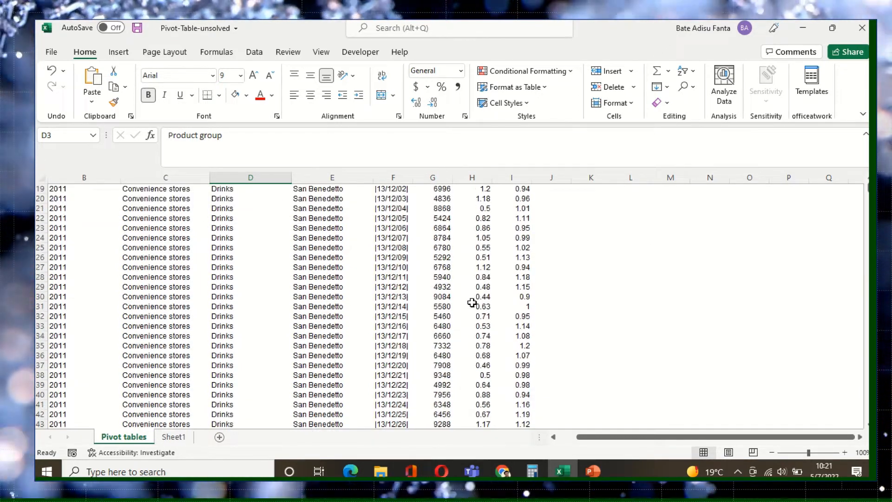
{"action": "scroll", "coordinate": [430, 297], "scroll_direction": "up", "scroll_amount": 4}
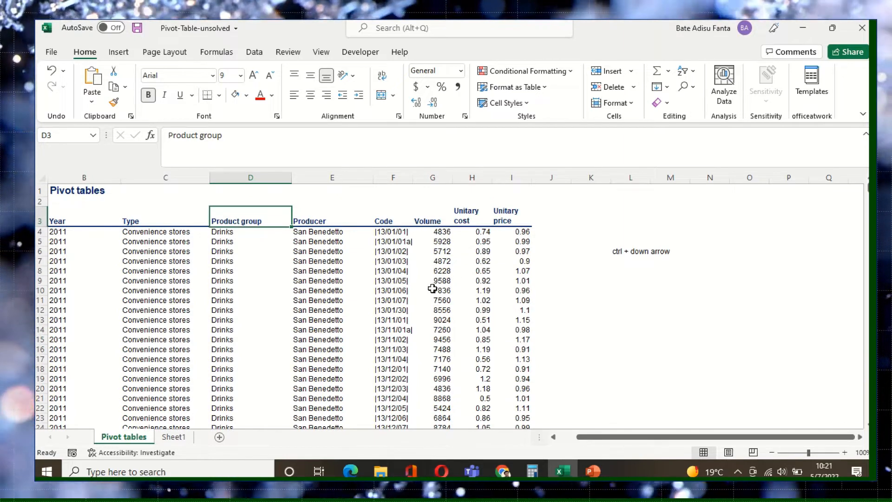
{"action": "scroll", "coordinate": [441, 344], "scroll_direction": "down", "scroll_amount": 1}
{"action": "scroll", "coordinate": [458, 326], "scroll_direction": "up", "scroll_amount": 1}
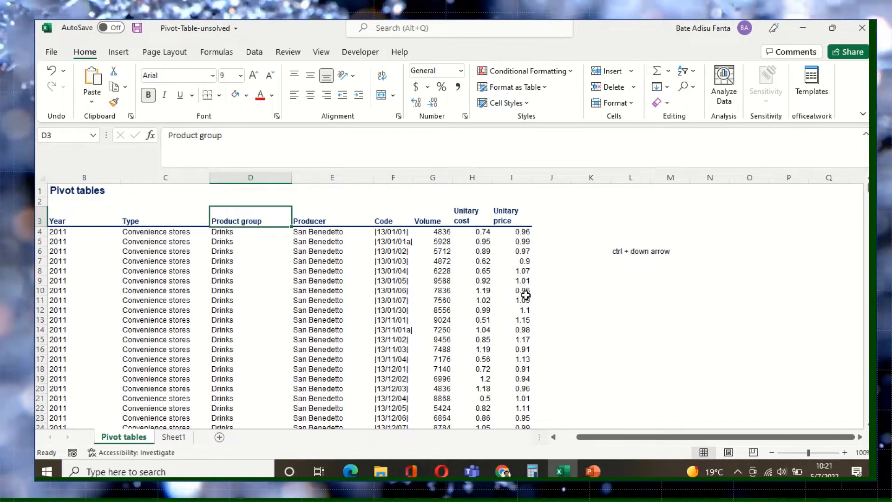
Step: Delete the "ctrl + down arrow" note from cell L6 beside the data table
{"action": "left_click", "coordinate": [587, 253]}
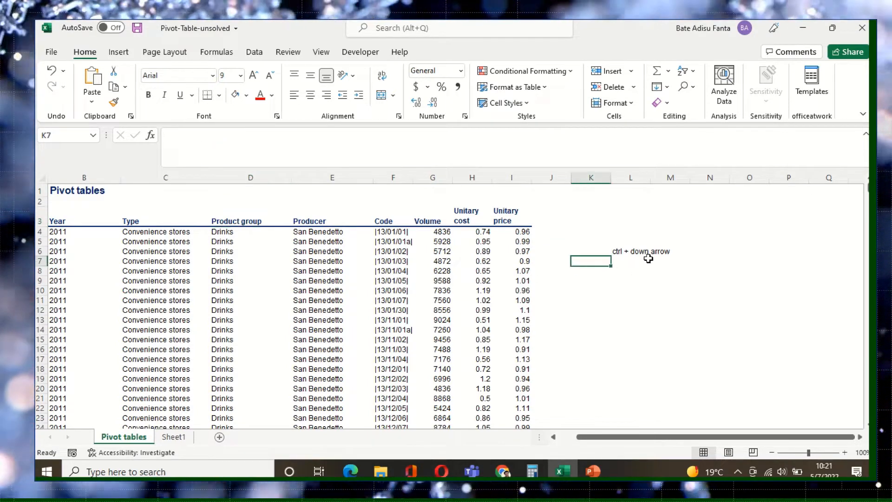
{"action": "left_click", "coordinate": [646, 253]}
{"action": "key", "text": "Delete"}
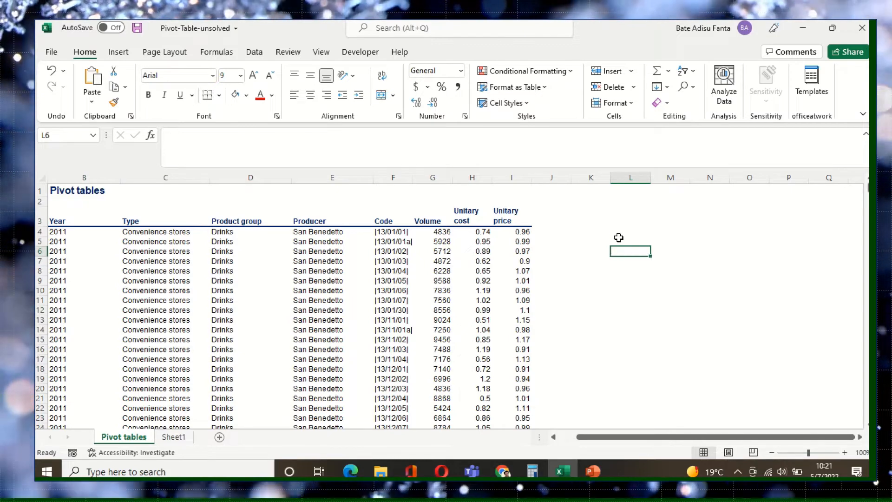
{"action": "left_click", "coordinate": [561, 237]}
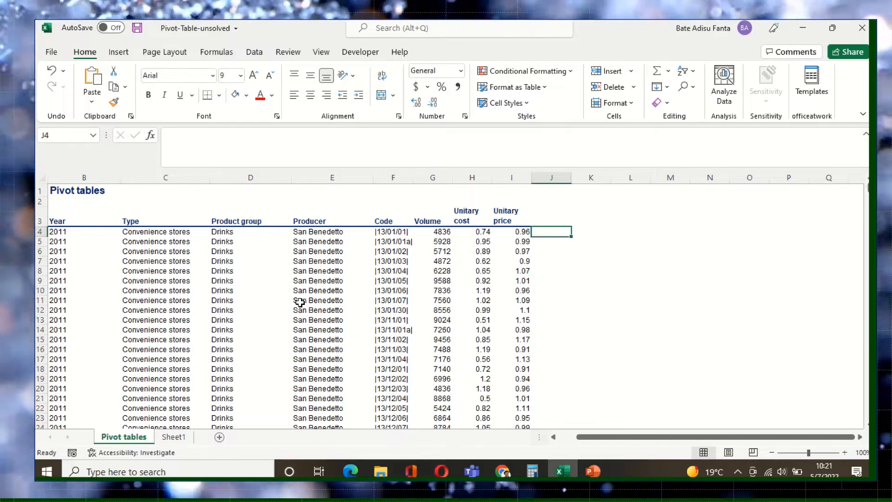
Step: Look through the first rows of the sales records again and return to the header row
{"action": "scroll", "coordinate": [159, 369], "scroll_direction": "down", "scroll_amount": 7}
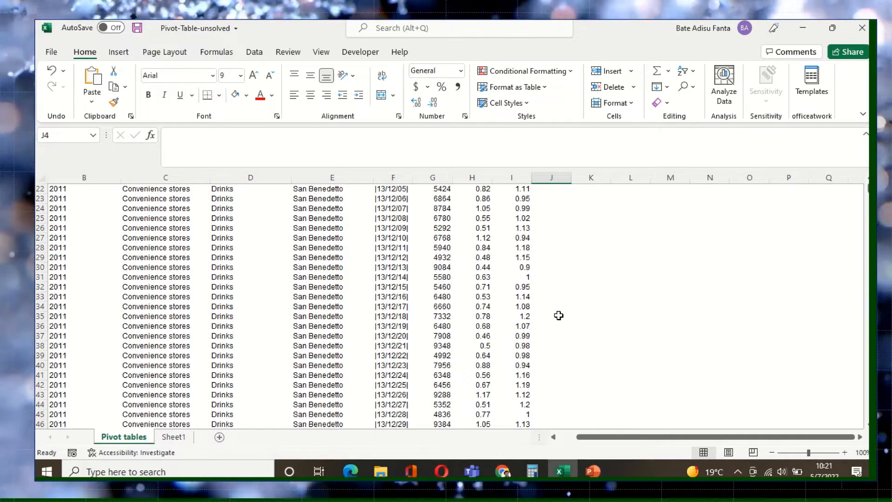
{"action": "left_click", "coordinate": [628, 255]}
{"action": "scroll", "coordinate": [632, 281], "scroll_direction": "up", "scroll_amount": 7}
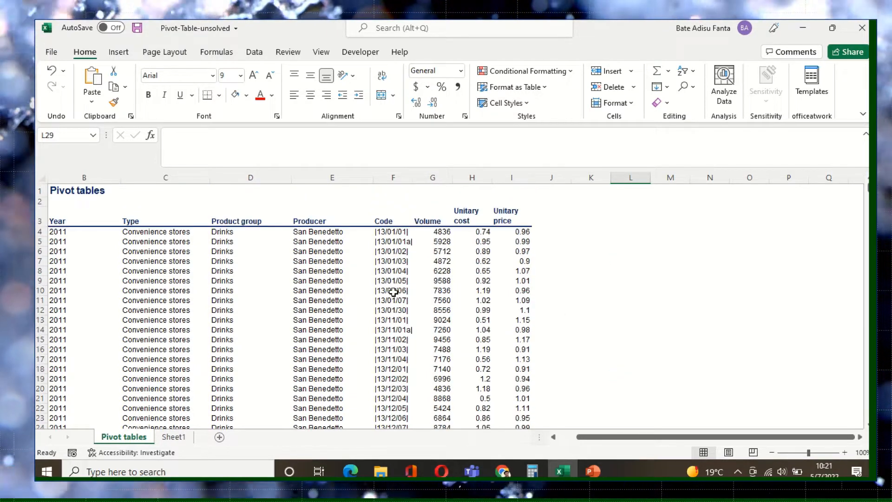
{"action": "scroll", "coordinate": [163, 370], "scroll_direction": "down", "scroll_amount": 2}
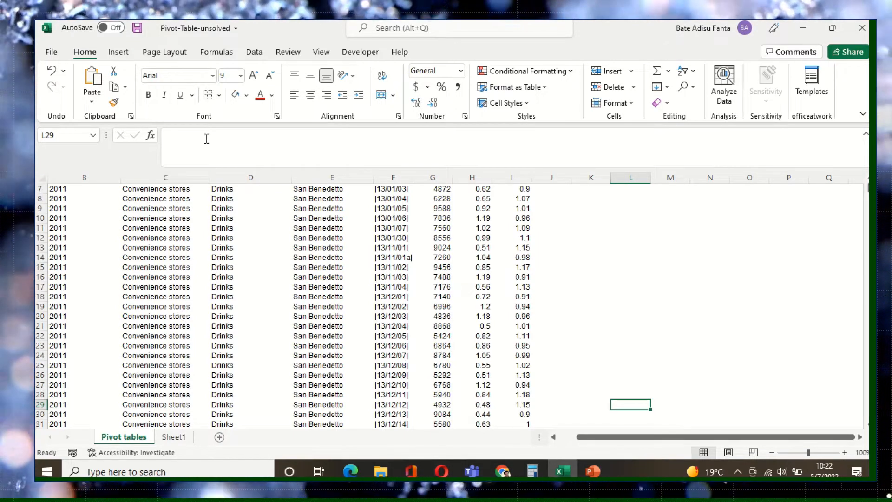
{"action": "scroll", "coordinate": [117, 224], "scroll_direction": "up", "scroll_amount": 2}
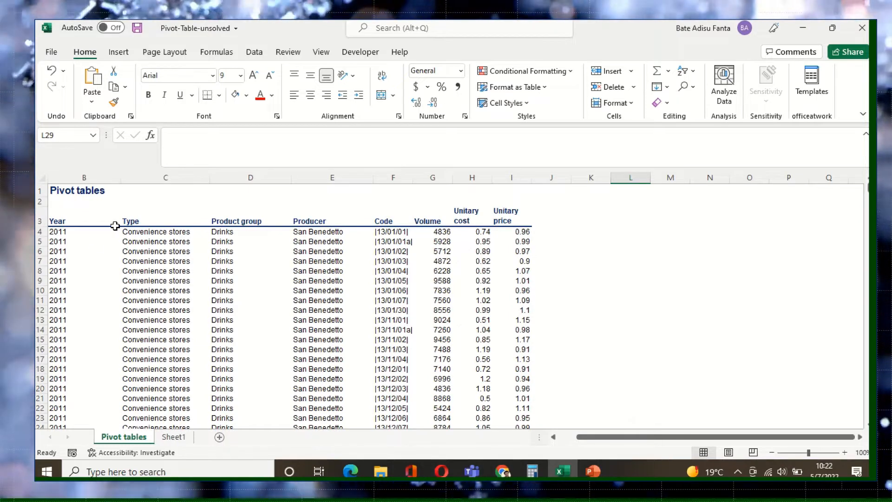
Step: Select the entire sales table from the Year header in B3 through I15121 and start a PivotTable from that range
{"action": "left_click", "coordinate": [97, 219]}
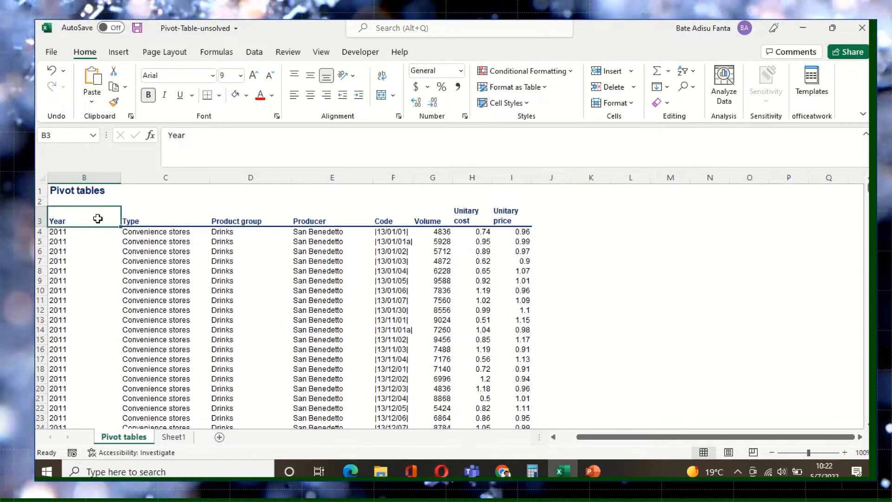
{"action": "key", "text": "ctrl+shift+End"}
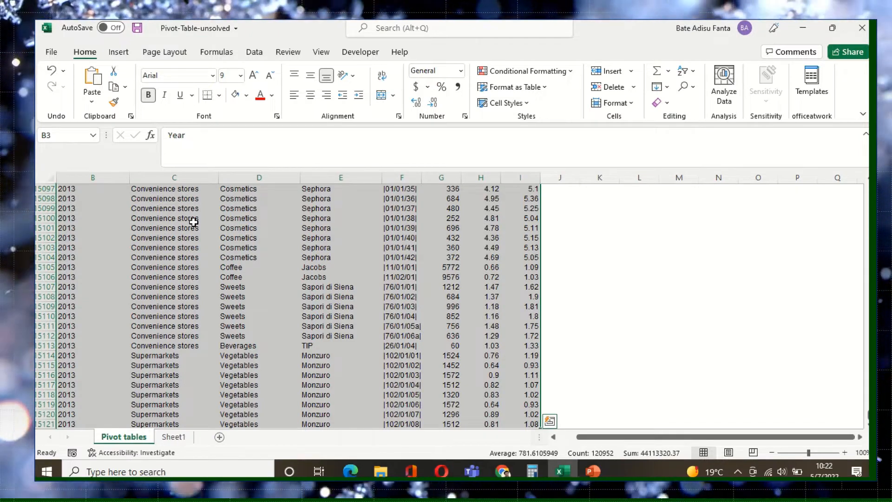
{"action": "scroll", "coordinate": [193, 223], "scroll_direction": "up", "scroll_amount": 1}
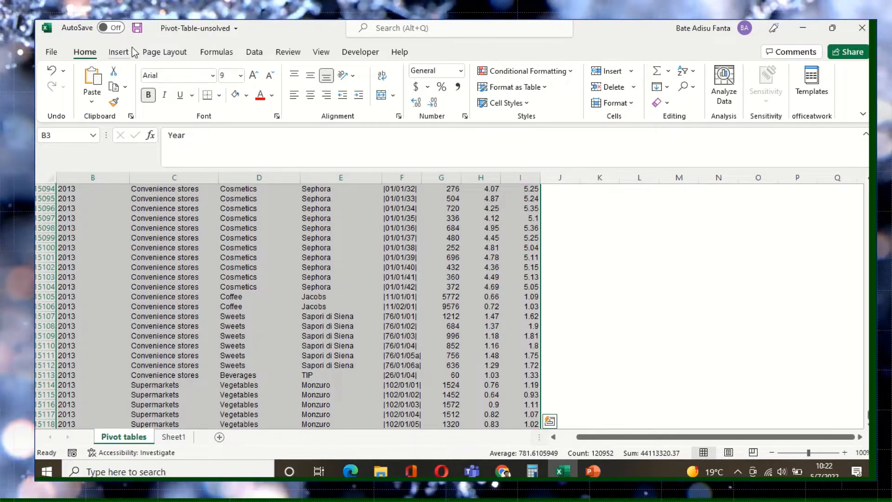
{"action": "left_click", "coordinate": [132, 51]}
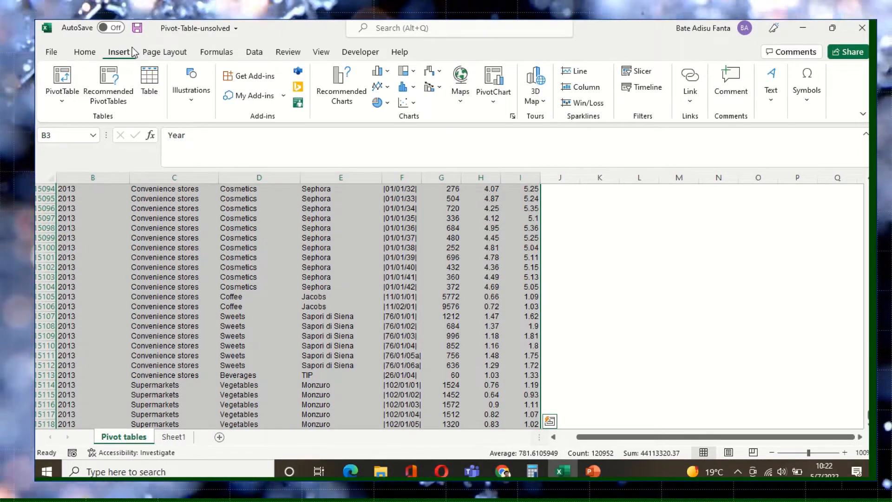
{"action": "left_click", "coordinate": [67, 82]}
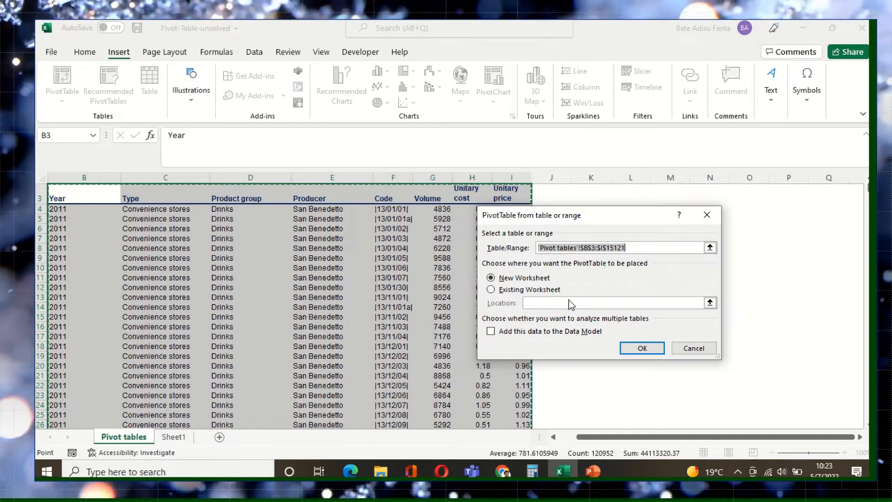
Step: Place the PivotTable on the existing worksheet at cell O4 and create it
{"action": "left_click", "coordinate": [491, 290]}
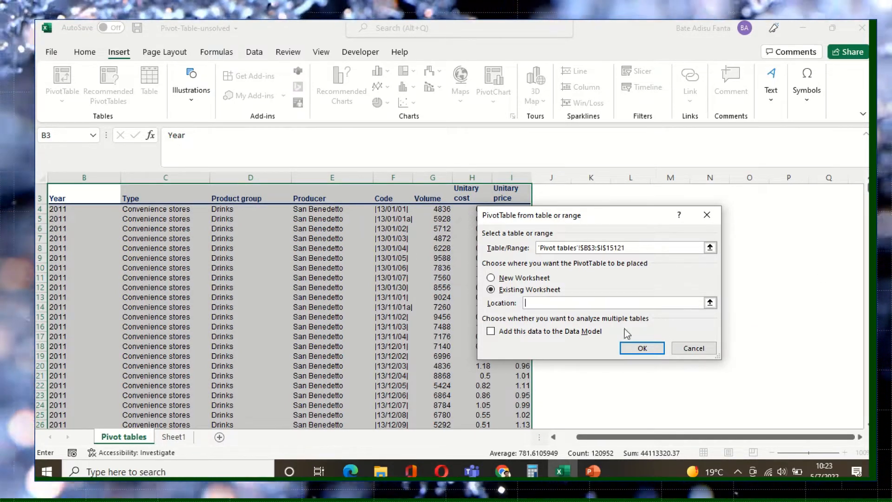
{"action": "left_click", "coordinate": [710, 303]}
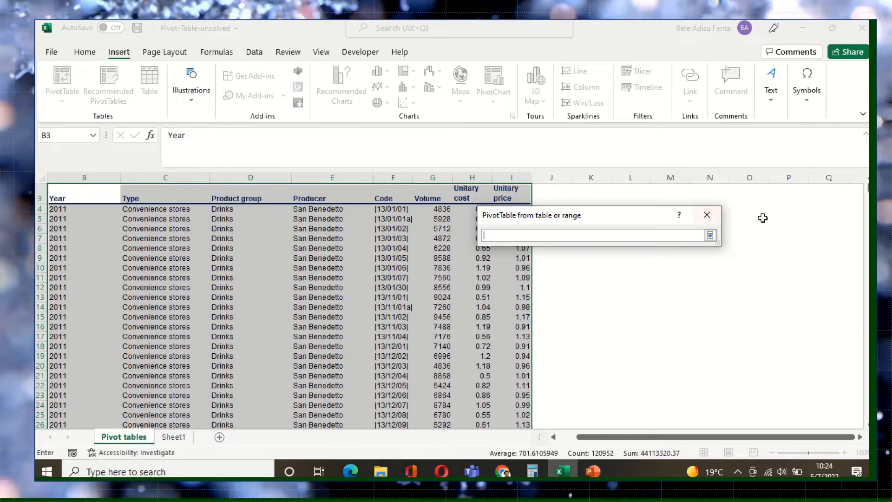
{"action": "type", "text": "O4"}
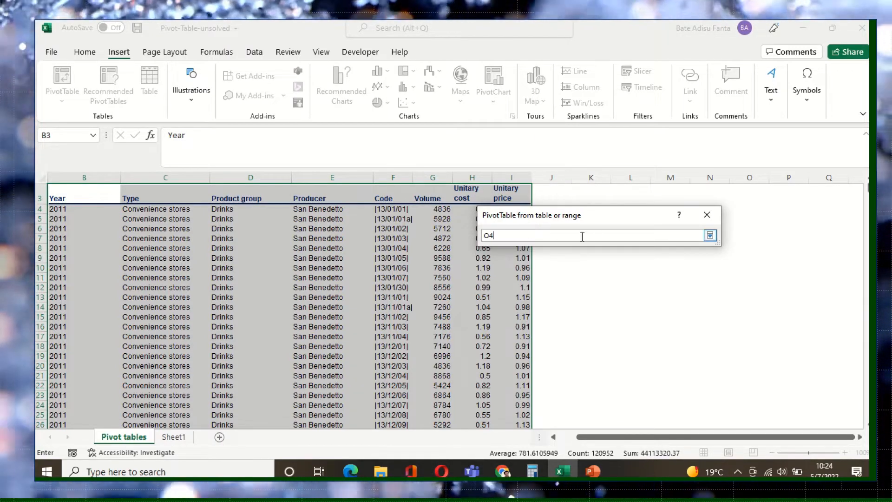
{"action": "left_click", "coordinate": [710, 236]}
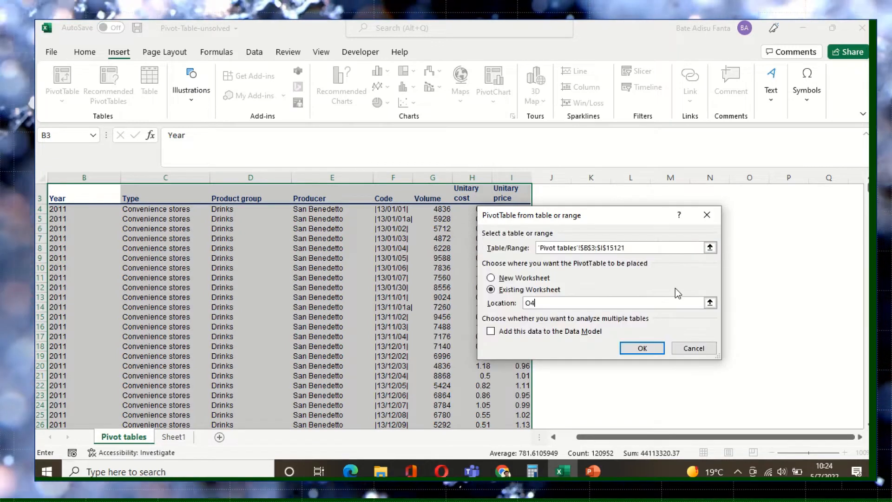
{"action": "left_click", "coordinate": [644, 349]}
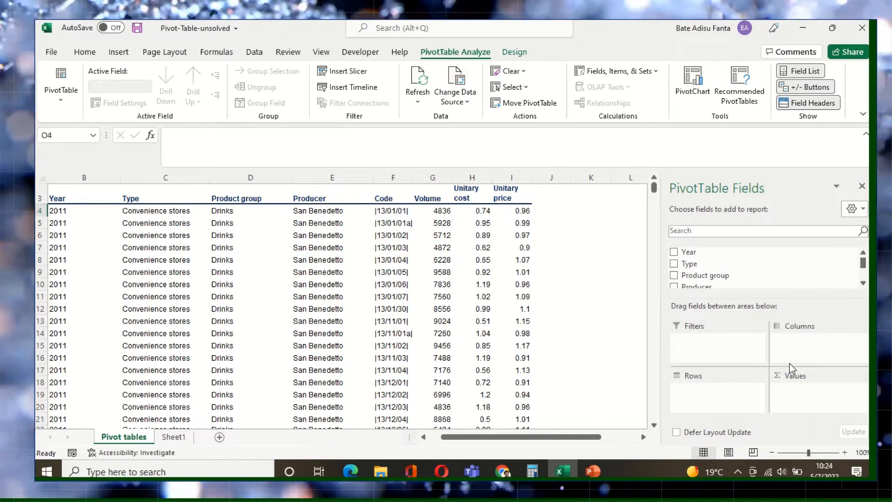
Step: Add the Volume field to the PivotTable's Values area and remove it from the Rows area
{"action": "scroll", "coordinate": [743, 282], "scroll_direction": "down", "scroll_amount": 1}
{"action": "scroll", "coordinate": [741, 282], "scroll_direction": "up", "scroll_amount": 1}
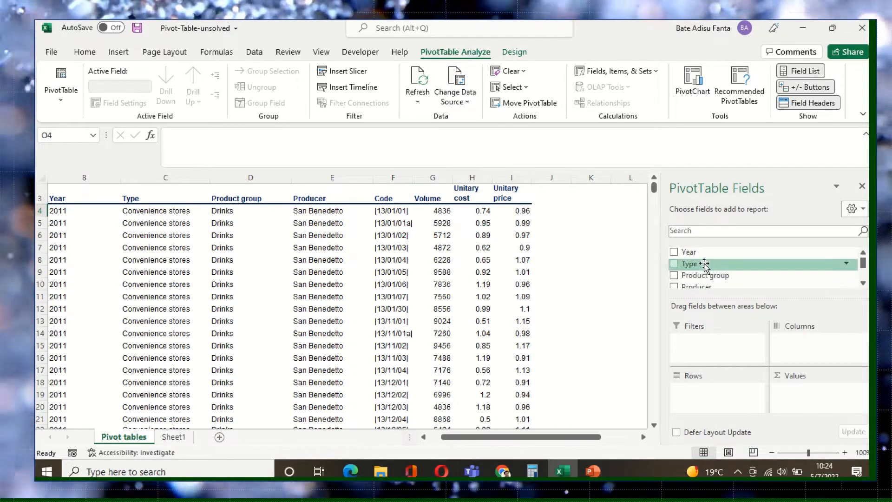
{"action": "scroll", "coordinate": [702, 277], "scroll_direction": "down", "scroll_amount": 1}
{"action": "scroll", "coordinate": [707, 280], "scroll_direction": "down", "scroll_amount": 1}
{"action": "scroll", "coordinate": [706, 280], "scroll_direction": "up", "scroll_amount": 1}
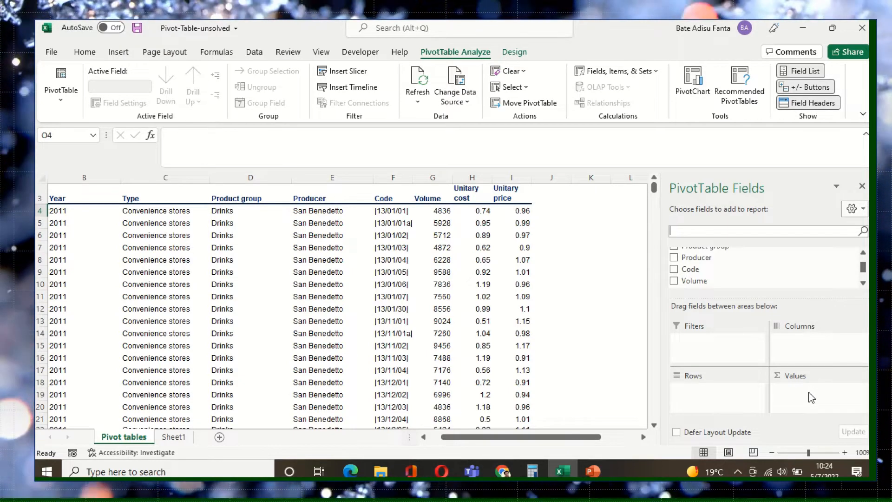
{"action": "left_click", "coordinate": [679, 281]}
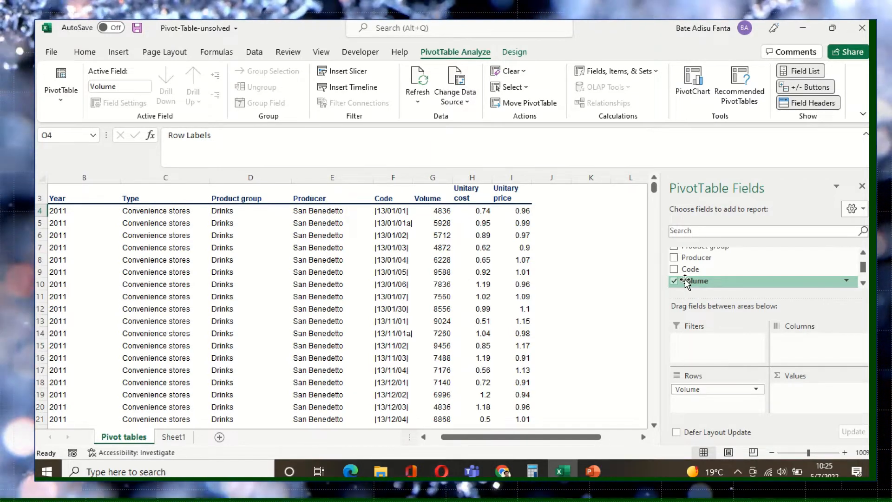
{"action": "left_click_drag", "start_coordinate": [687, 281], "coordinate": [807, 402]}
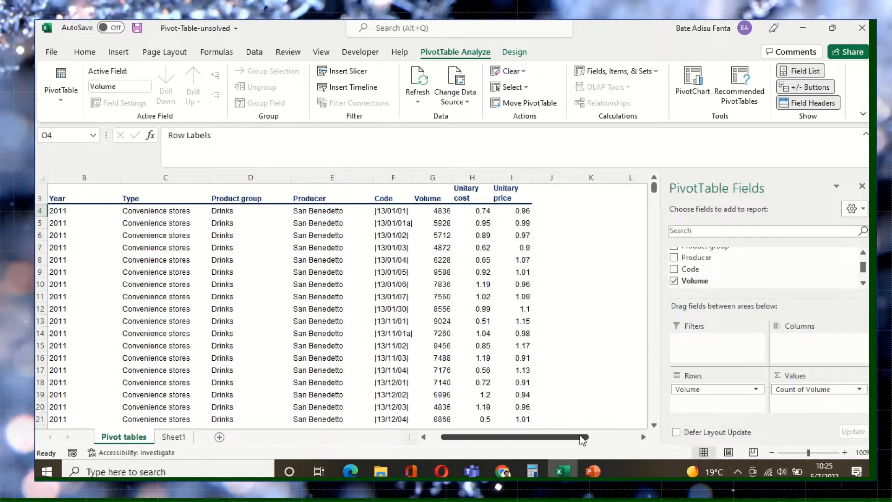
{"action": "left_click_drag", "start_coordinate": [583, 439], "coordinate": [632, 442]}
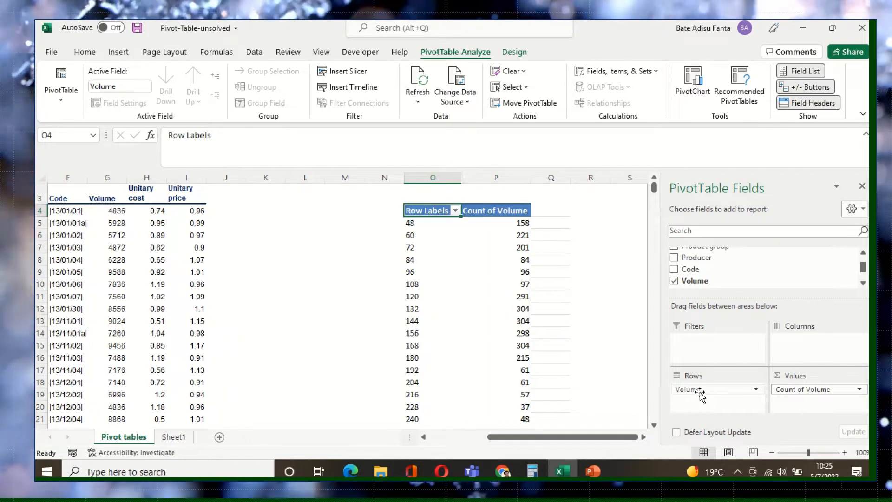
{"action": "left_click", "coordinate": [757, 391]}
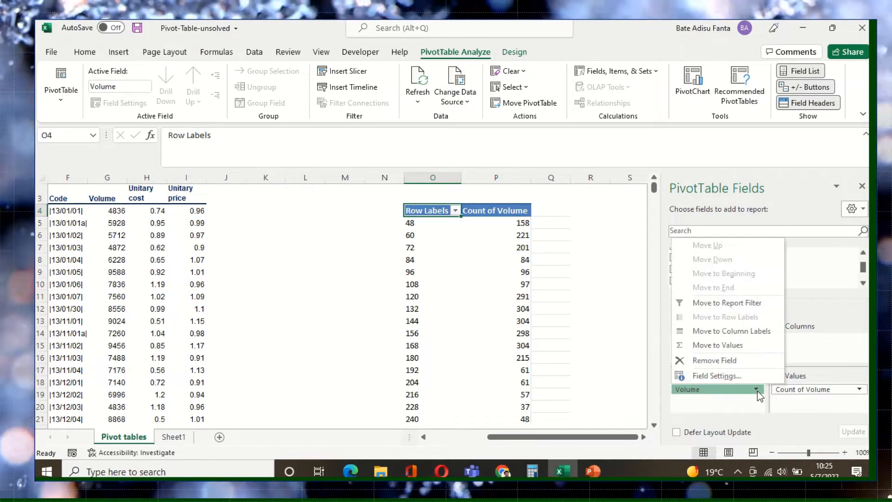
{"action": "left_click", "coordinate": [726, 365]}
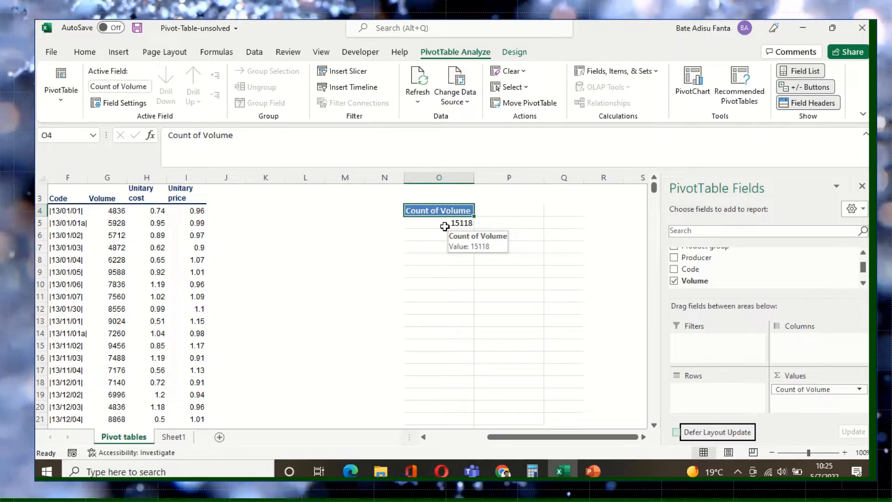
Step: Change the Volume value field to be summarized by Sum and check the resulting cell O5
{"action": "left_click", "coordinate": [860, 390]}
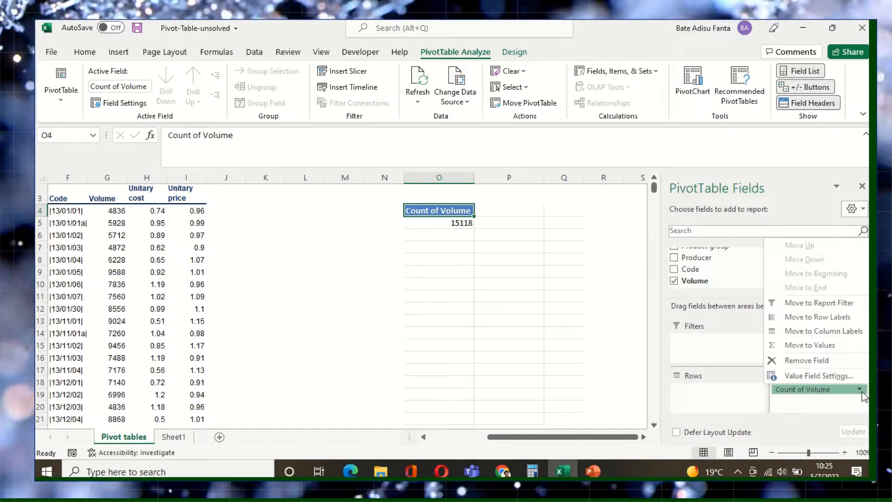
{"action": "left_click", "coordinate": [830, 377]}
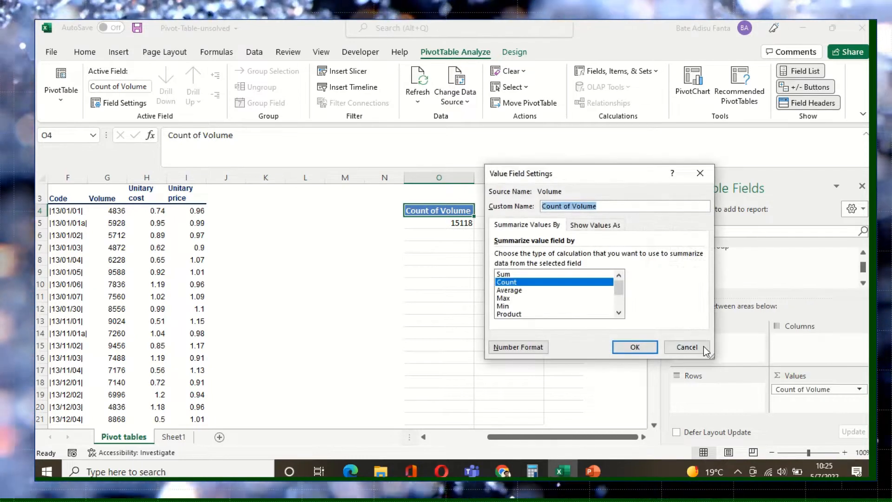
{"action": "left_click", "coordinate": [511, 275]}
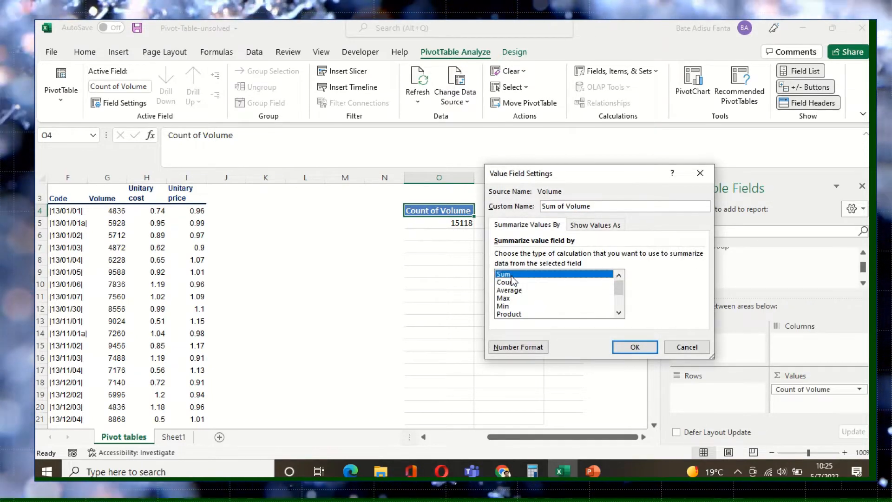
{"action": "left_click", "coordinate": [635, 347]}
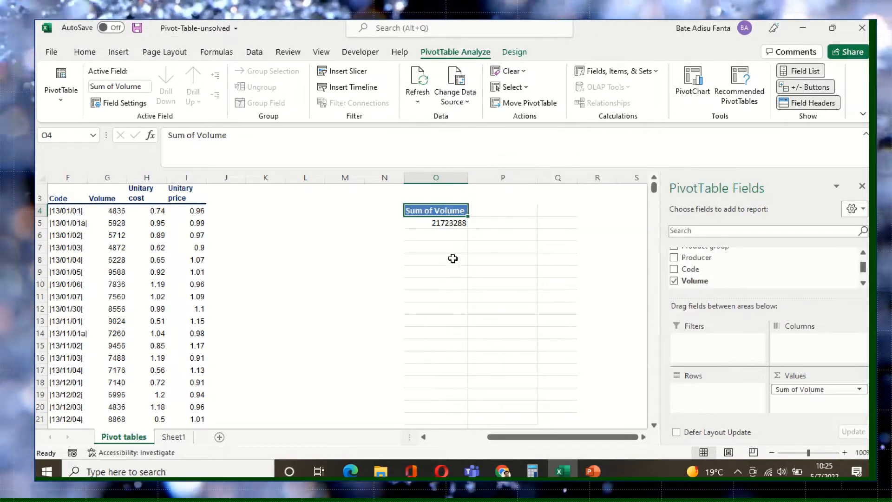
{"action": "left_click", "coordinate": [450, 234]}
{"action": "left_click", "coordinate": [453, 223]}
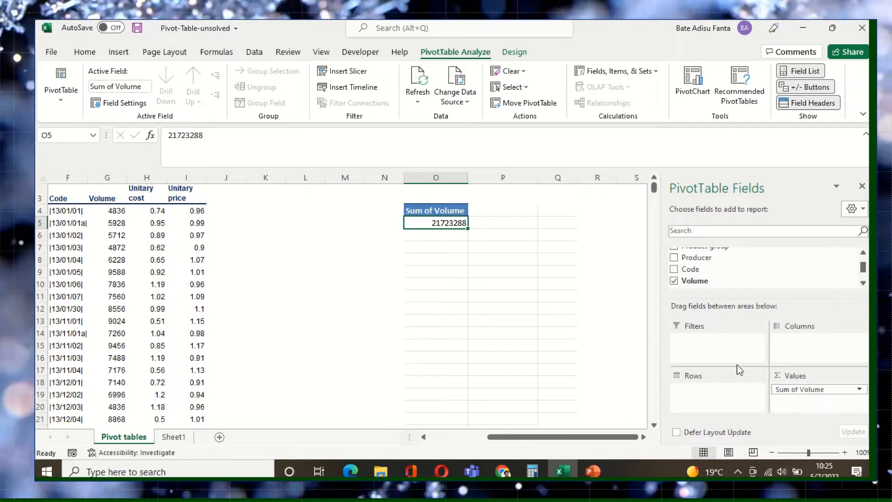
Step: Add the Product group field to the PivotTable's Rows area to break down the volume by group
{"action": "scroll", "coordinate": [729, 281], "scroll_direction": "up", "scroll_amount": 2}
{"action": "scroll", "coordinate": [730, 281], "scroll_direction": "down", "scroll_amount": 2}
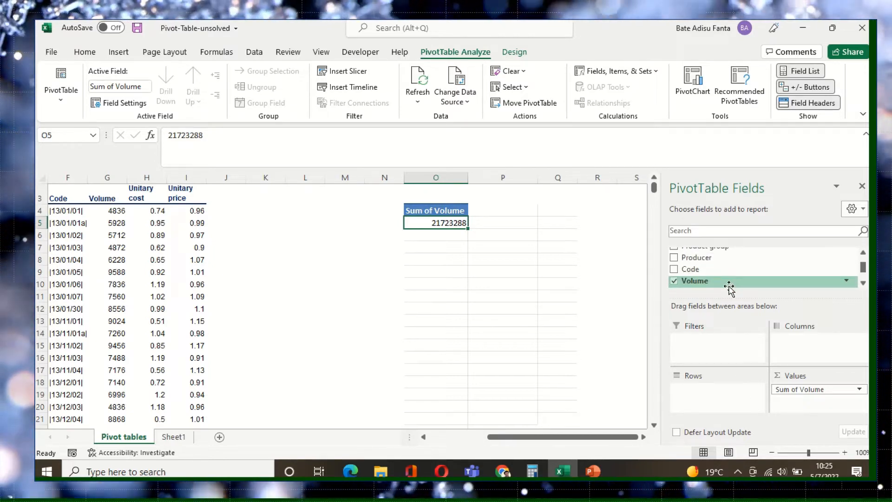
{"action": "scroll", "coordinate": [728, 283], "scroll_direction": "up", "scroll_amount": 2}
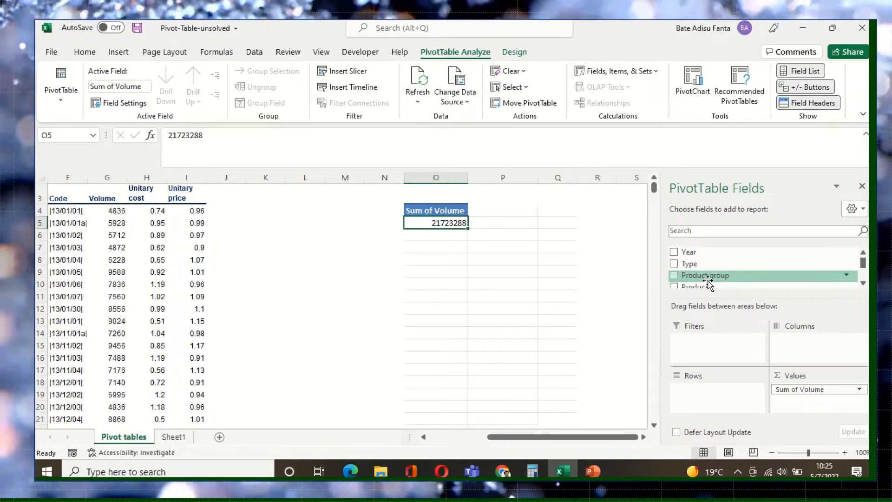
{"action": "left_click", "coordinate": [682, 275]}
{"action": "left_click_drag", "start_coordinate": [683, 278], "coordinate": [716, 393]}
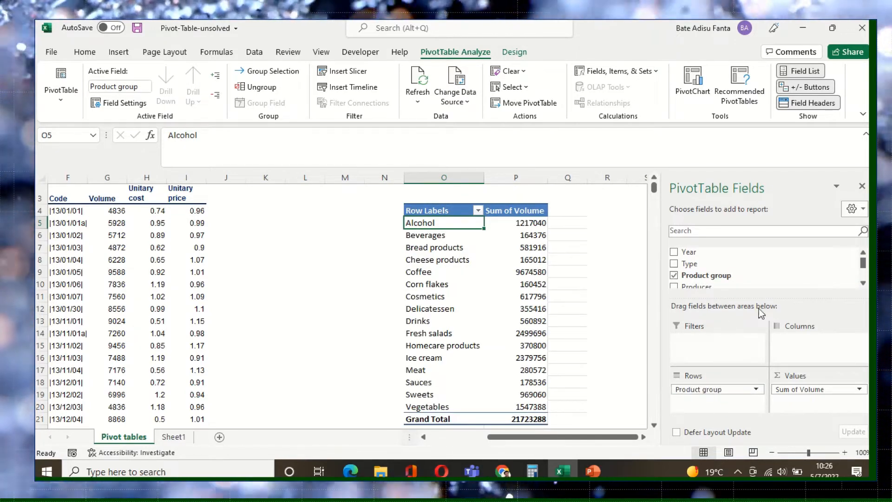
Step: Add the Year field to the PivotTable's Columns area to split the volume by year
{"action": "scroll", "coordinate": [692, 279], "scroll_direction": "down", "scroll_amount": 1}
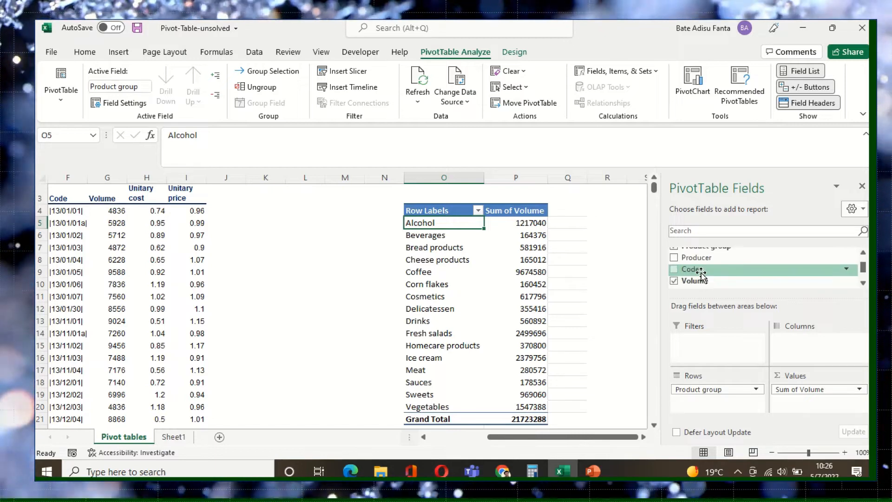
{"action": "scroll", "coordinate": [728, 284], "scroll_direction": "up", "scroll_amount": 1}
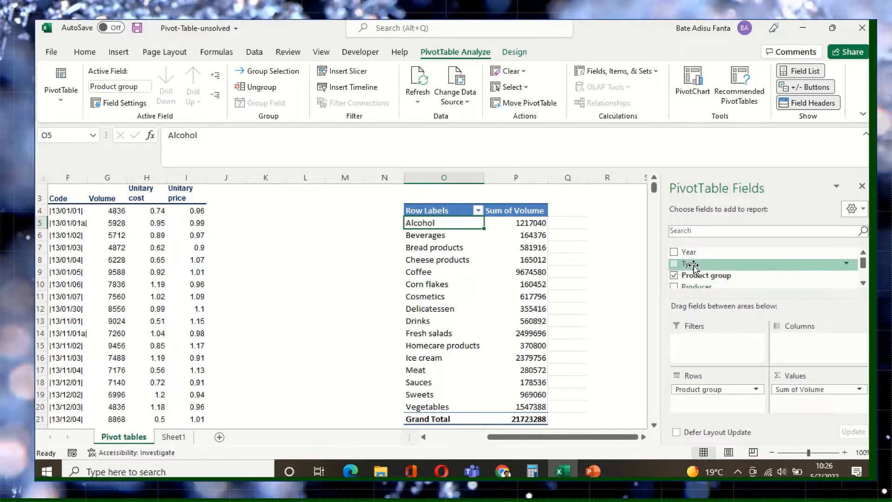
{"action": "left_click_drag", "start_coordinate": [687, 254], "coordinate": [811, 352]}
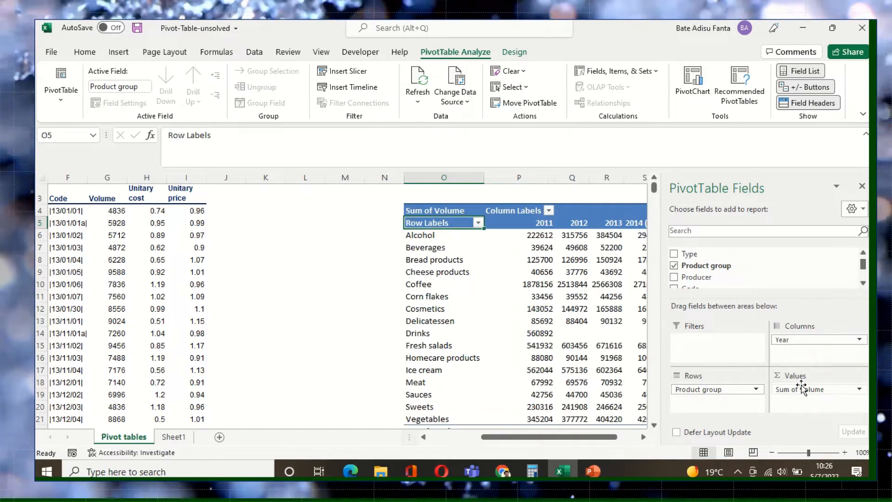
{"action": "left_click_drag", "start_coordinate": [587, 438], "coordinate": [608, 438]}
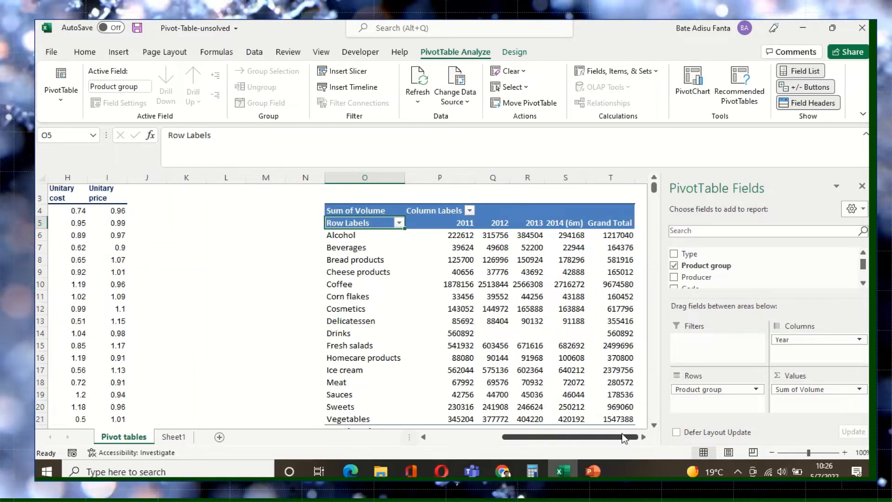
Step: Examine the summed volume of each product group by year, including the row and column grand totals
{"action": "scroll", "coordinate": [609, 369], "scroll_direction": "down", "scroll_amount": 2}
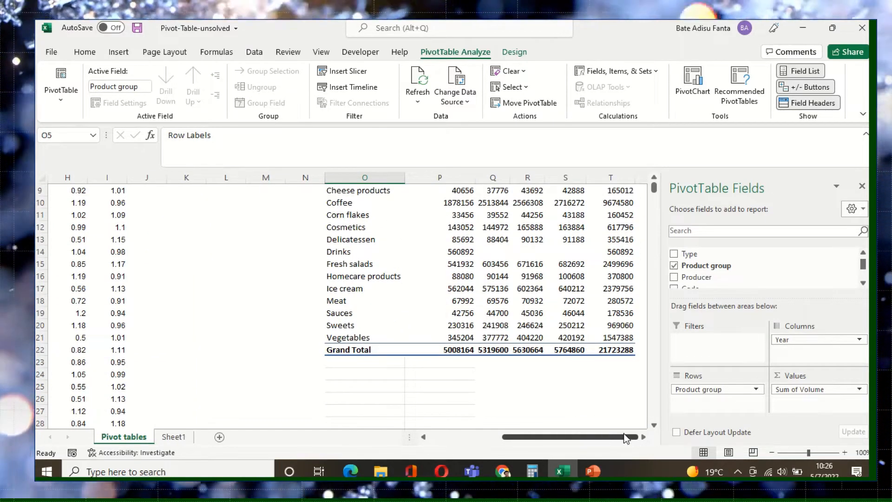
{"action": "scroll", "coordinate": [632, 340], "scroll_direction": "up", "scroll_amount": 3}
{"action": "mouse_move", "coordinate": [632, 340]}
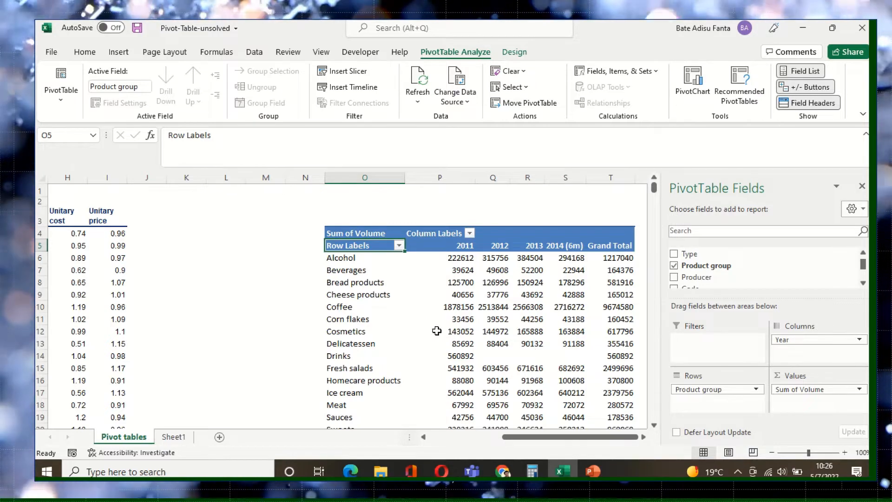
{"action": "scroll", "coordinate": [437, 331], "scroll_direction": "down", "scroll_amount": 1}
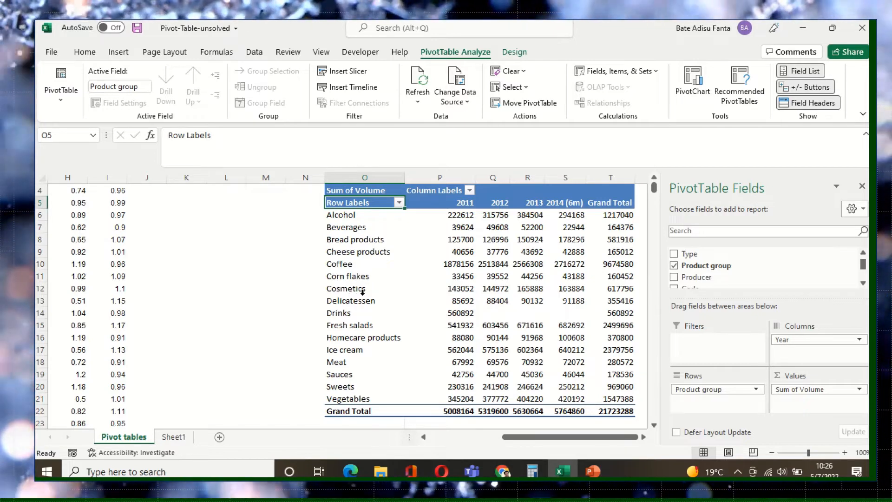
{"action": "scroll", "coordinate": [359, 339], "scroll_direction": "down", "scroll_amount": 1}
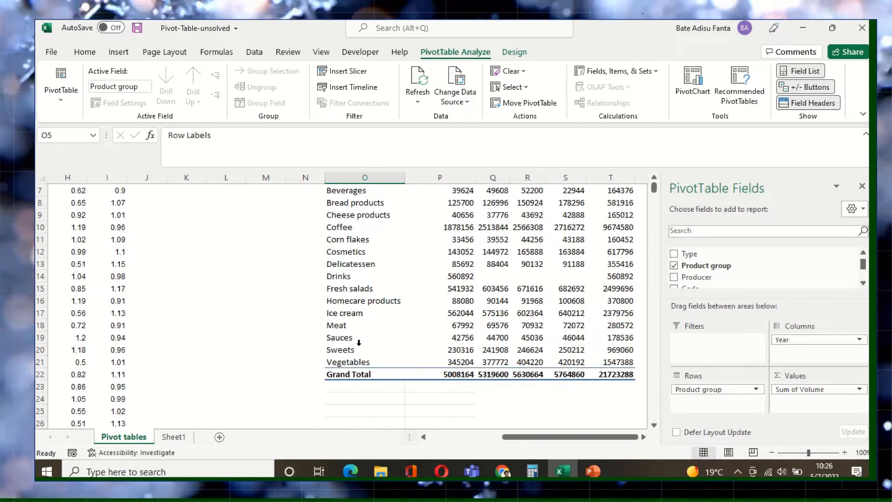
{"action": "scroll", "coordinate": [364, 342], "scroll_direction": "up", "scroll_amount": 2}
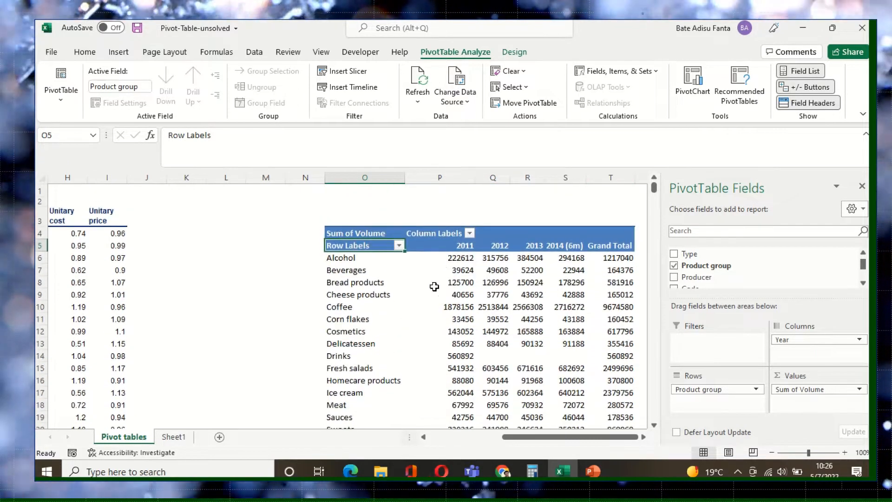
{"action": "mouse_move", "coordinate": [530, 260]}
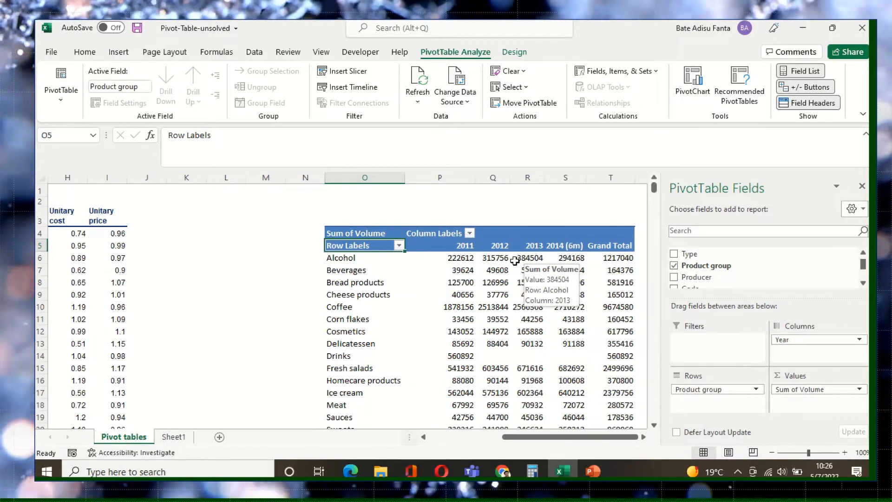
{"action": "mouse_move", "coordinate": [473, 259]}
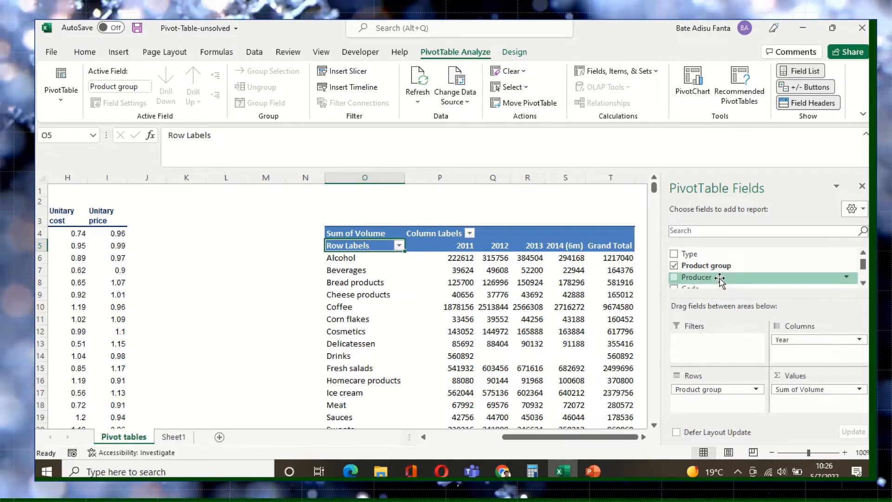
Step: Add the Producer field to the PivotTable's Rows area beneath Product group
{"action": "scroll", "coordinate": [720, 280], "scroll_direction": "down", "scroll_amount": 1}
{"action": "scroll", "coordinate": [720, 282], "scroll_direction": "up", "scroll_amount": 1}
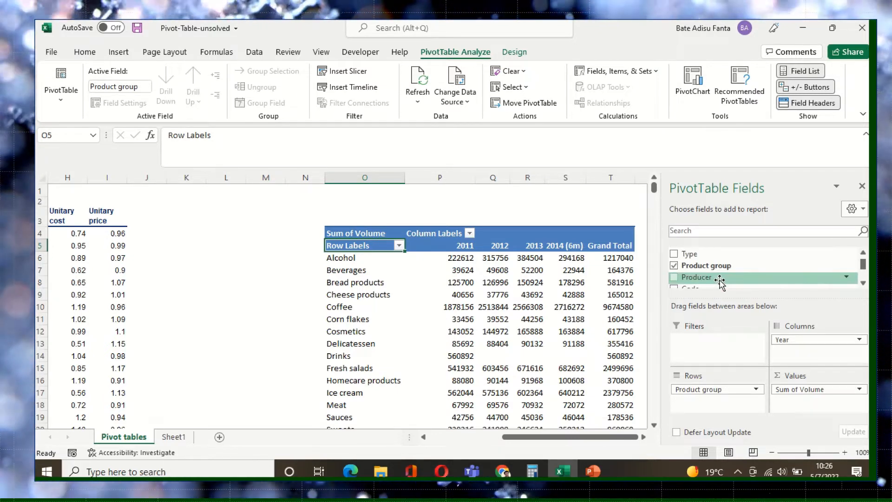
{"action": "left_click", "coordinate": [675, 278]}
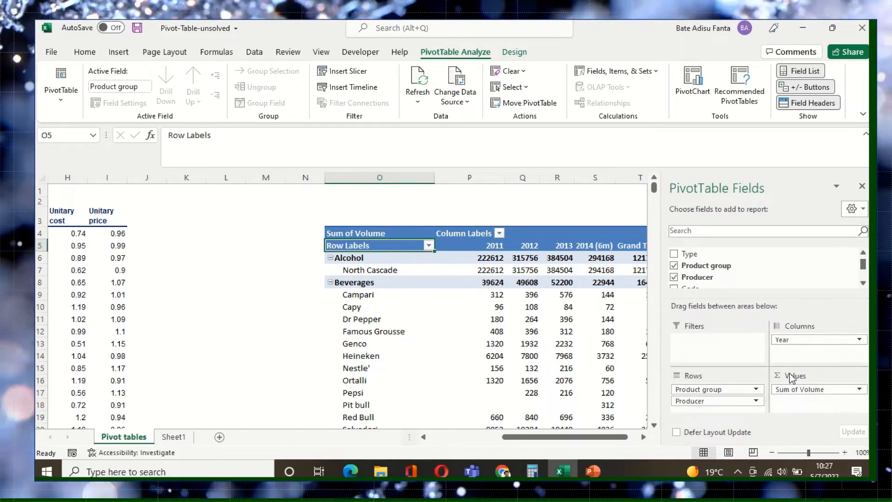
Step: Review the producer breakdown within each product group, along with the yearly volumes and grand totals
{"action": "left_click_drag", "start_coordinate": [587, 438], "coordinate": [612, 438]}
{"action": "scroll", "coordinate": [603, 368], "scroll_direction": "down", "scroll_amount": 1}
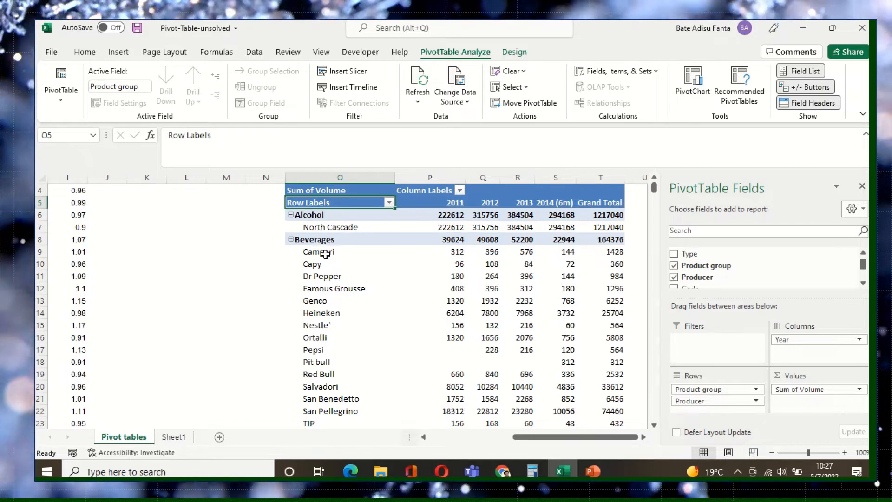
{"action": "scroll", "coordinate": [341, 358], "scroll_direction": "down", "scroll_amount": 2}
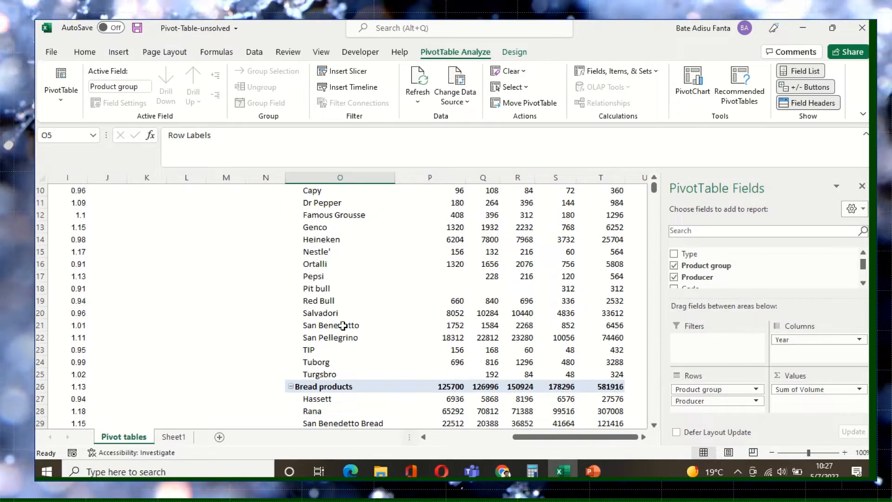
{"action": "scroll", "coordinate": [344, 289], "scroll_direction": "down", "scroll_amount": 3}
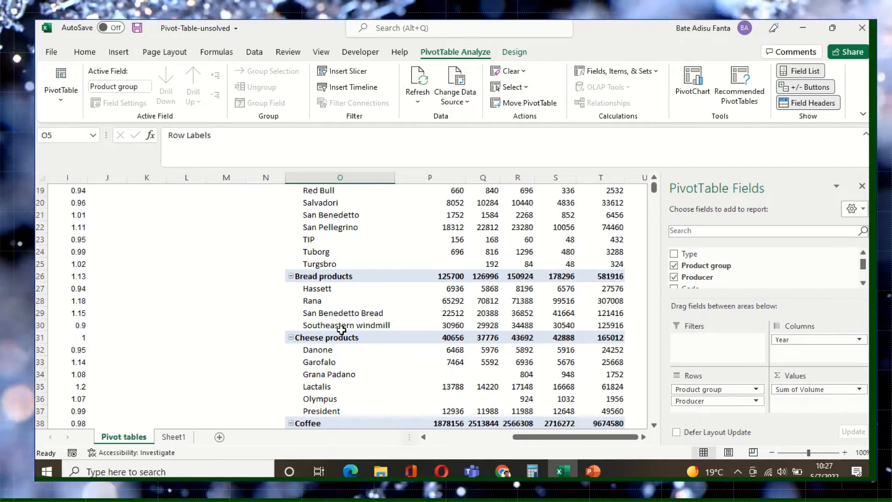
{"action": "scroll", "coordinate": [388, 343], "scroll_direction": "down", "scroll_amount": 1}
{"action": "scroll", "coordinate": [388, 342], "scroll_direction": "down", "scroll_amount": 2}
{"action": "scroll", "coordinate": [451, 343], "scroll_direction": "up", "scroll_amount": 6}
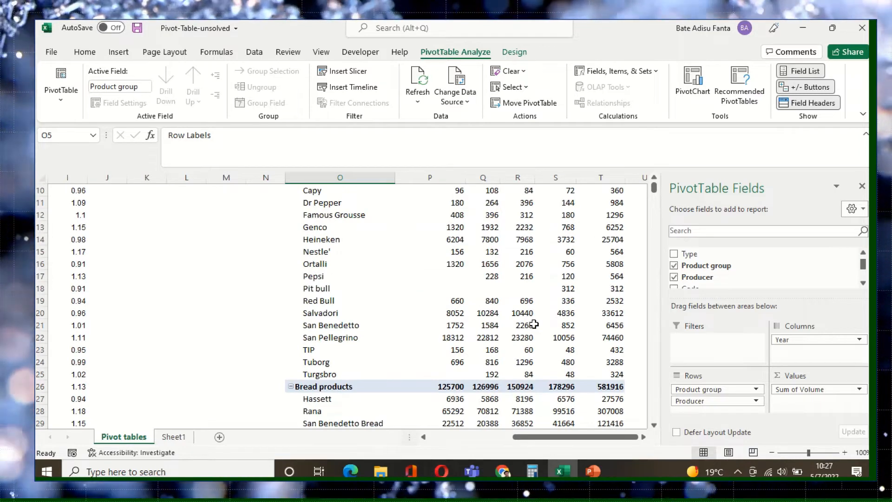
{"action": "scroll", "coordinate": [525, 320], "scroll_direction": "up", "scroll_amount": 2}
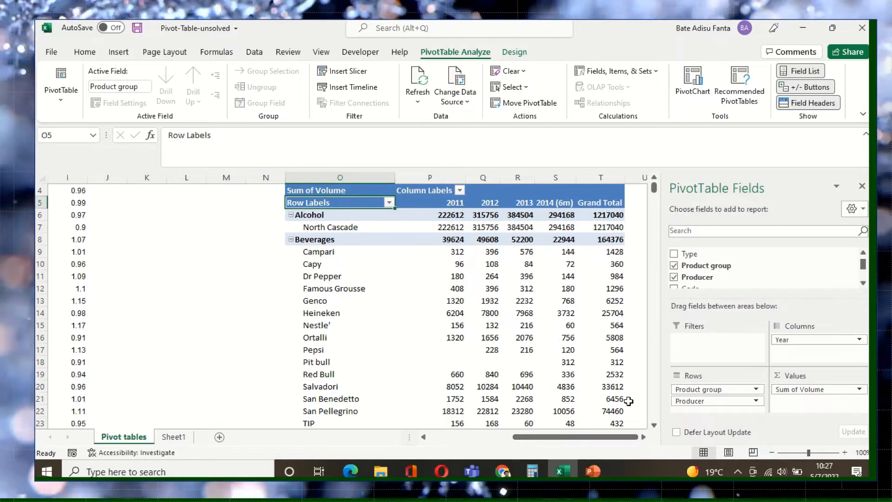
{"action": "left_click_drag", "start_coordinate": [551, 439], "coordinate": [567, 442]}
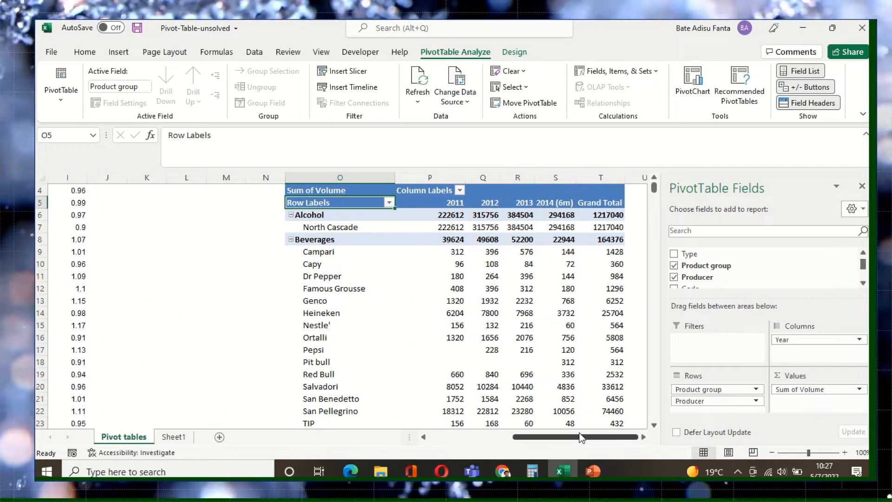
{"action": "scroll", "coordinate": [604, 404], "scroll_direction": "down", "scroll_amount": 4}
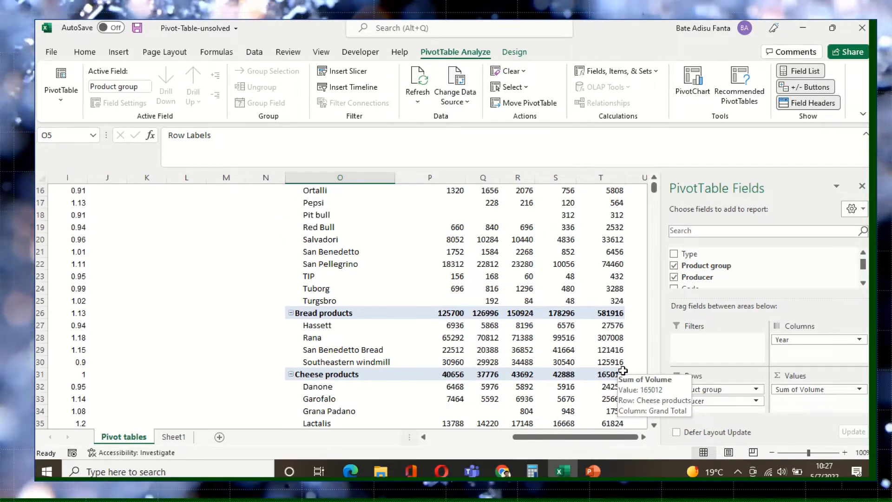
{"action": "mouse_move", "coordinate": [590, 439]}
{"action": "left_mouse_down"}
{"action": "mouse_move", "coordinate": [546, 446]}
{"action": "mouse_move", "coordinate": [592, 438]}
{"action": "left_mouse_up"}
{"action": "scroll", "coordinate": [627, 318], "scroll_direction": "up", "scroll_amount": 5}
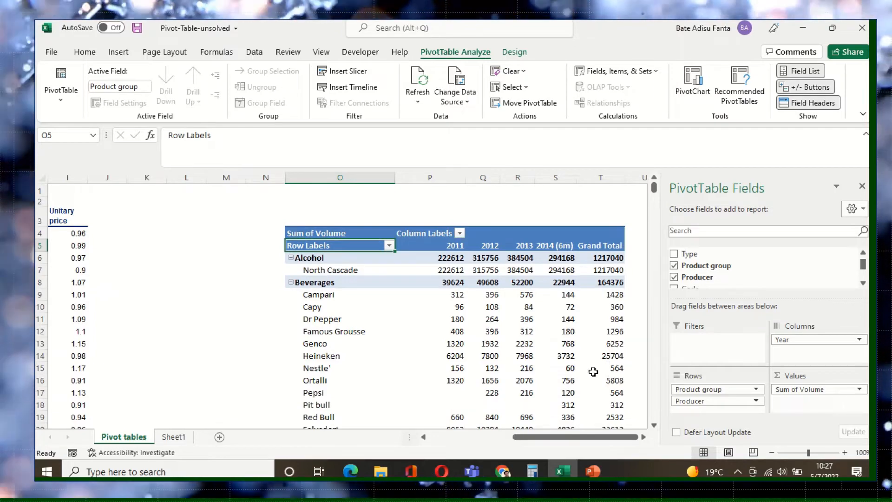
{"action": "scroll", "coordinate": [594, 372], "scroll_direction": "down", "scroll_amount": 1}
{"action": "left_click_drag", "start_coordinate": [577, 438], "coordinate": [601, 441]}
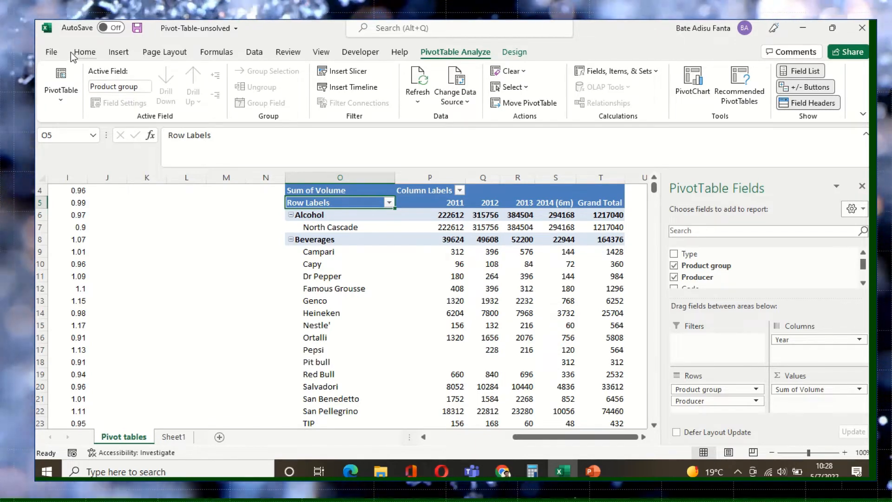
Step: Undo all field changes and the creation of the PivotTable at O4, leaving only the source dataset on the worksheet
{"action": "left_click", "coordinate": [85, 52]}
{"action": "left_click", "coordinate": [52, 70]}
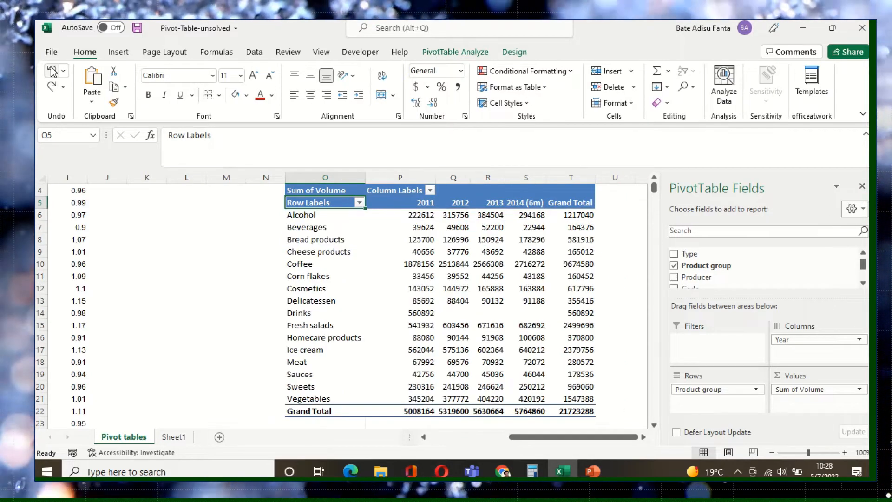
{"action": "left_click", "coordinate": [52, 70]}
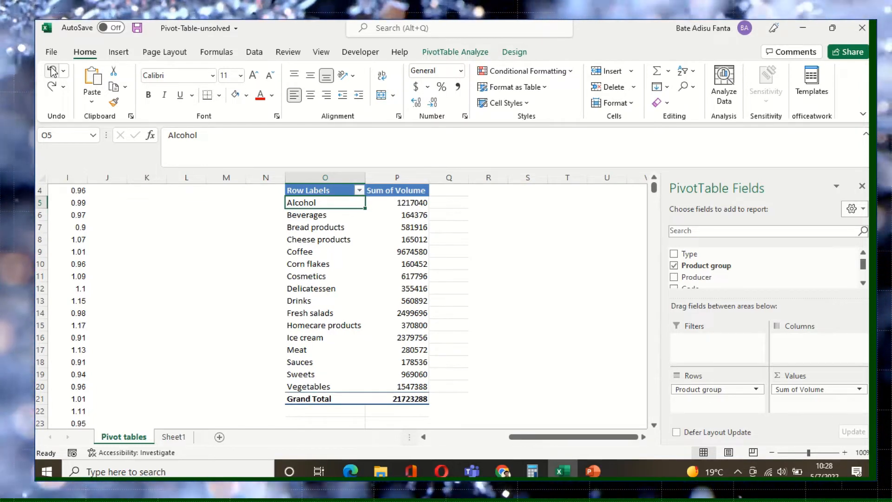
{"action": "left_click", "coordinate": [52, 70]}
{"action": "left_click", "coordinate": [52, 70]}
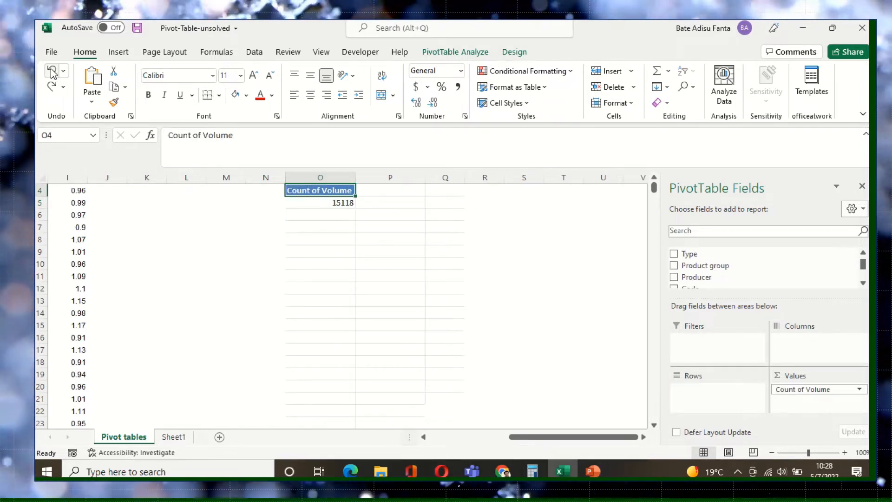
{"action": "left_click", "coordinate": [52, 71]}
{"action": "left_click", "coordinate": [52, 72]}
{"action": "left_click", "coordinate": [52, 73]}
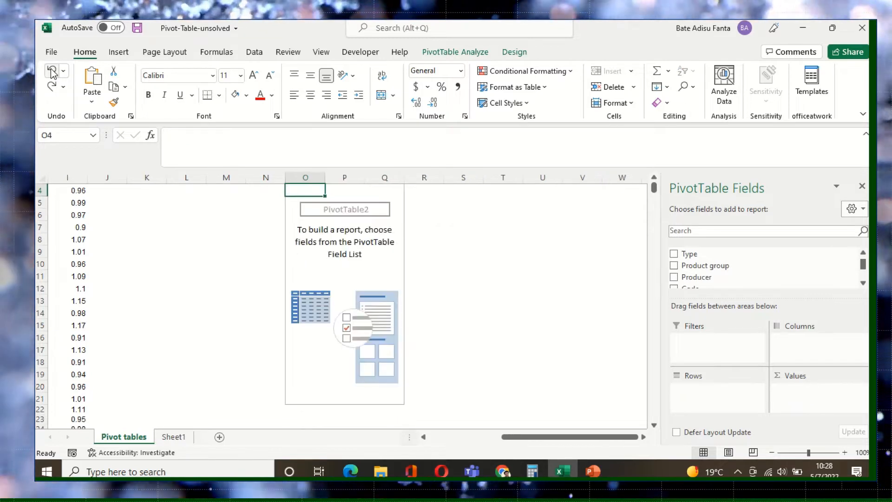
{"action": "left_click", "coordinate": [52, 72]}
{"action": "left_click_drag", "start_coordinate": [541, 295], "coordinate": [540, 289]}
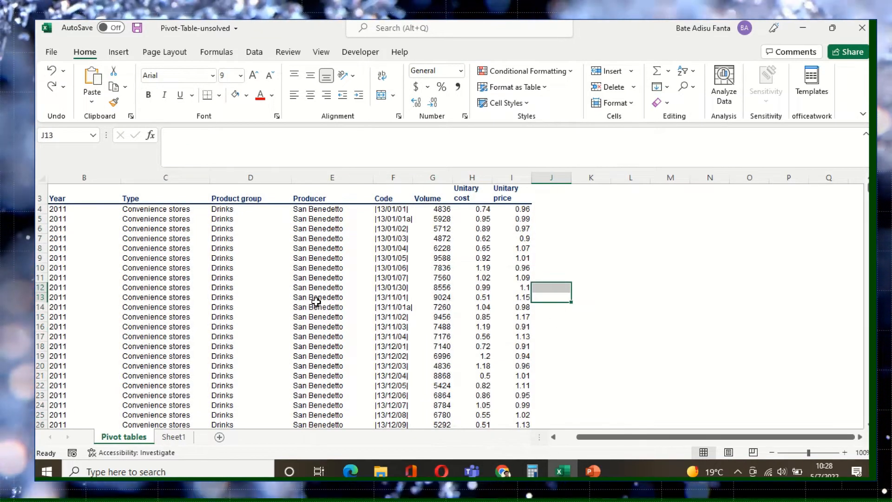
Step: Select the whole dataset B3:I15121 from the Year header and create a PivotTable from it on a new worksheet
{"action": "left_click", "coordinate": [75, 196]}
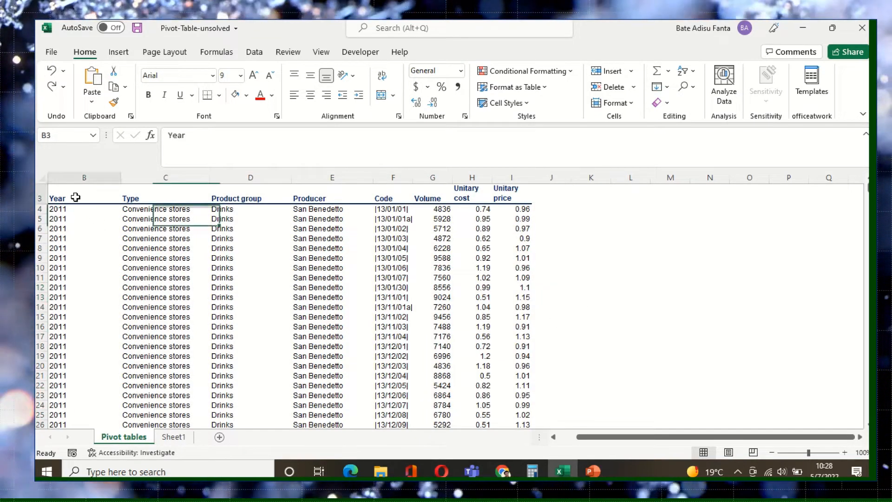
{"action": "key", "text": "ctrl+shift+End"}
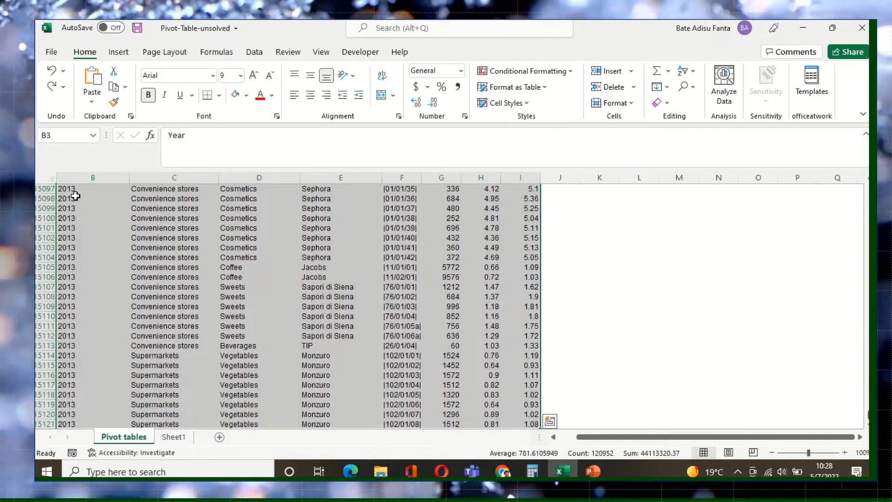
{"action": "left_click", "coordinate": [125, 55]}
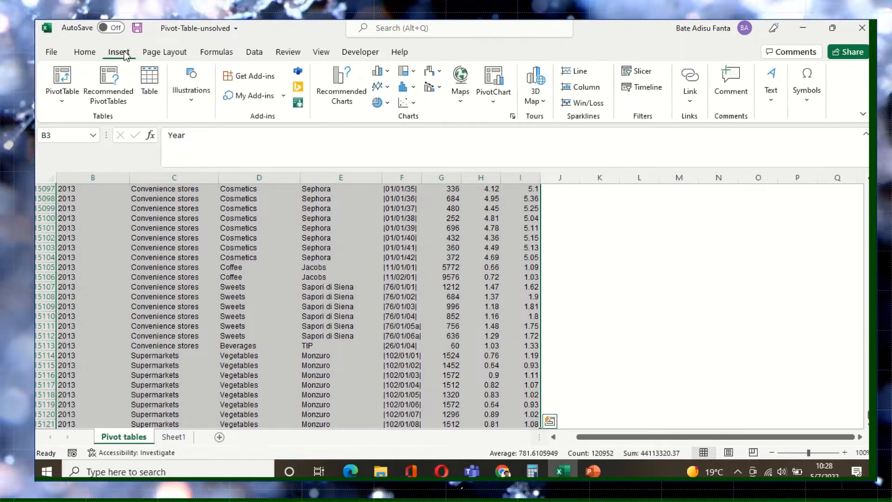
{"action": "left_click", "coordinate": [72, 75]}
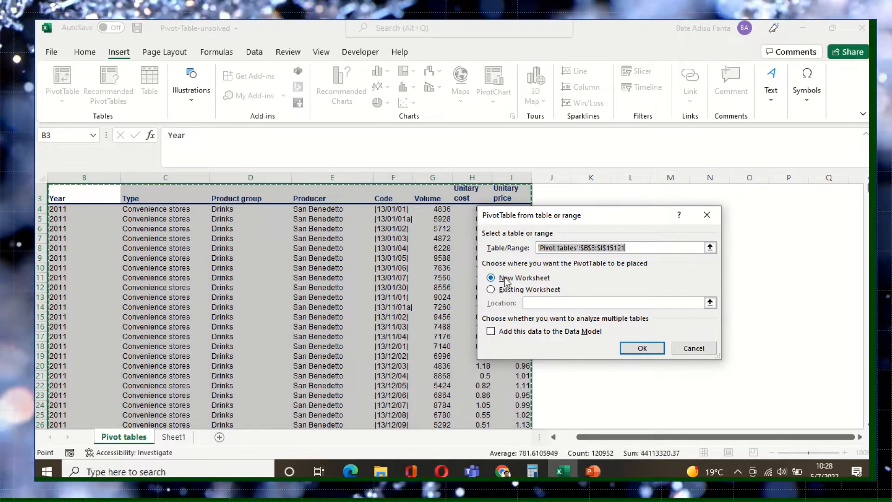
{"action": "left_click", "coordinate": [634, 349]}
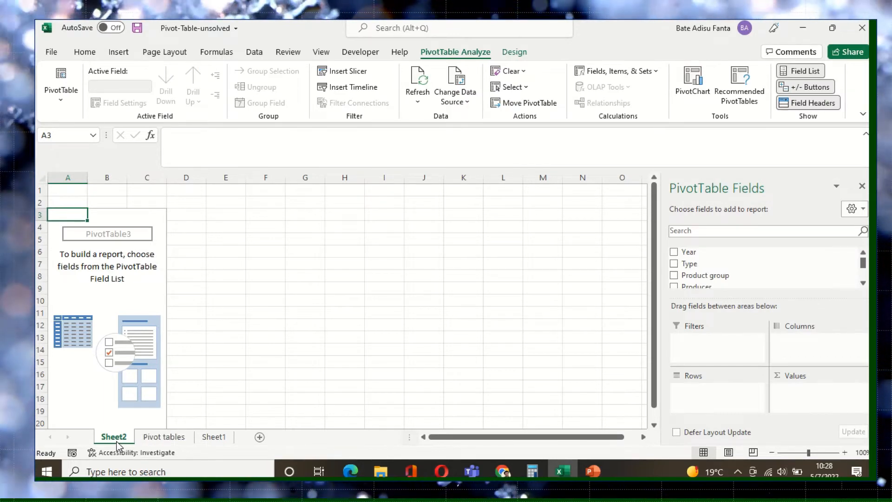
Step: Add the Volume field to the Values area of the new worksheet's empty PivotTable
{"action": "scroll", "coordinate": [221, 346], "scroll_direction": "down", "scroll_amount": 2}
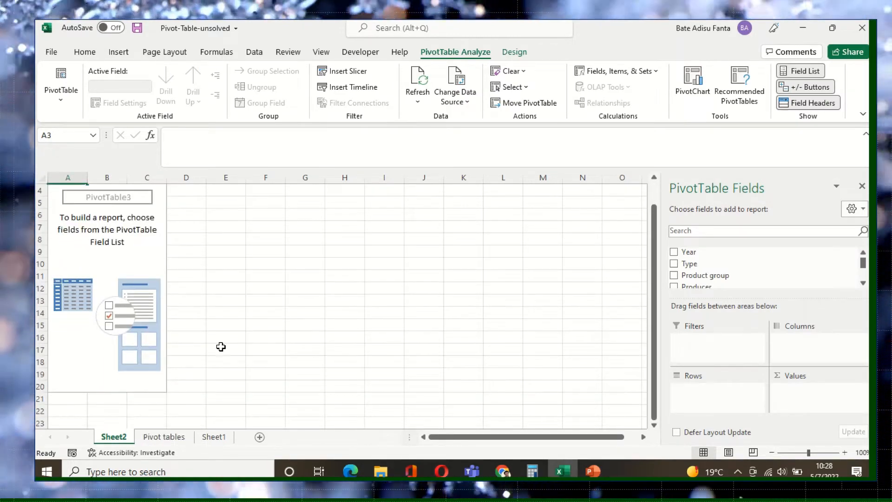
{"action": "scroll", "coordinate": [211, 360], "scroll_direction": "up", "scroll_amount": 2}
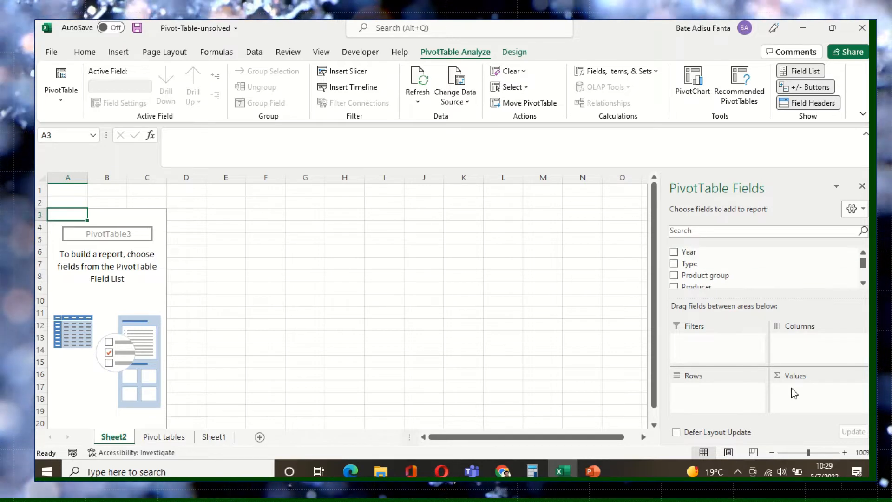
{"action": "scroll", "coordinate": [713, 275], "scroll_direction": "down", "scroll_amount": 1}
{"action": "left_click_drag", "start_coordinate": [702, 284], "coordinate": [796, 389]}
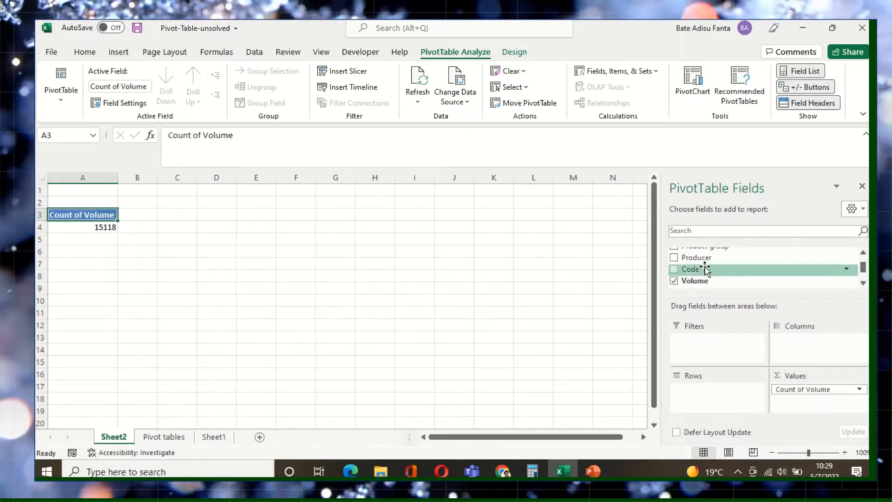
Step: Add the Product group field to the Rows area with the Code field nested beneath it
{"action": "scroll", "coordinate": [729, 275], "scroll_direction": "up", "scroll_amount": 1}
{"action": "left_click_drag", "start_coordinate": [711, 276], "coordinate": [723, 388]}
{"action": "scroll", "coordinate": [739, 271], "scroll_direction": "down", "scroll_amount": 1}
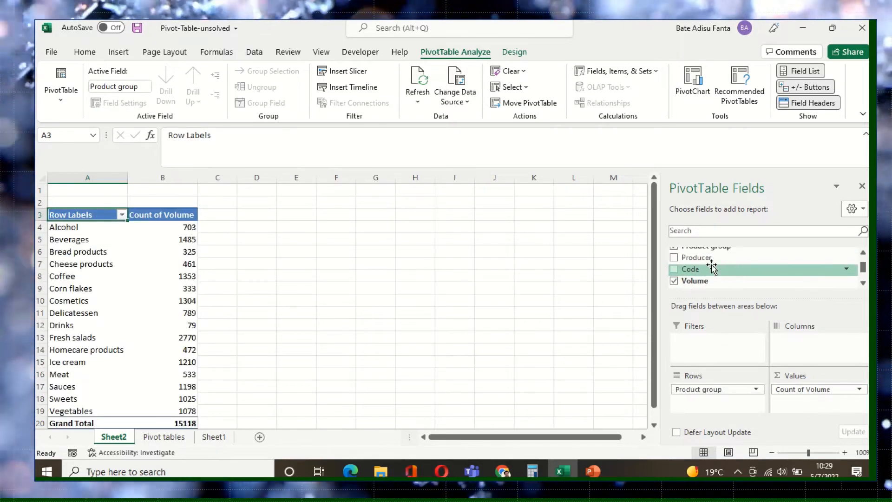
{"action": "left_click_drag", "start_coordinate": [713, 268], "coordinate": [745, 380]}
{"action": "left_click_drag", "start_coordinate": [727, 409], "coordinate": [727, 404]}
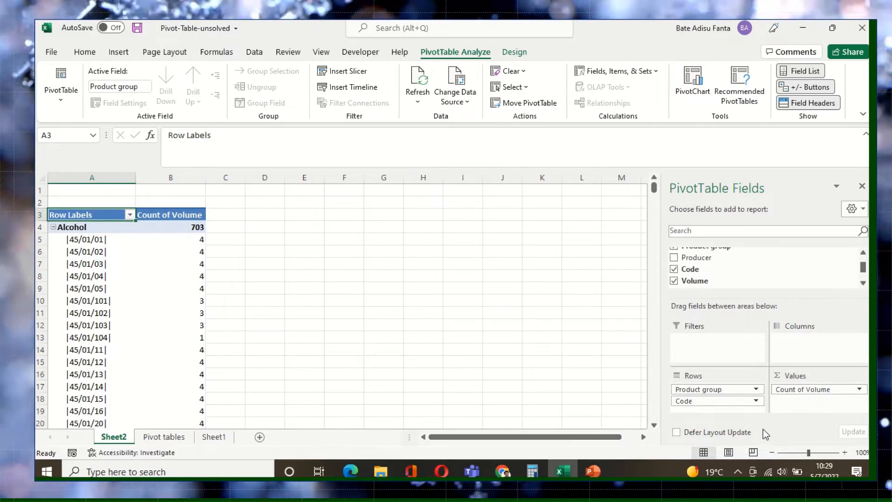
Step: Summarize the Volume value field by Sum
{"action": "left_click", "coordinate": [860, 389]}
{"action": "left_click", "coordinate": [835, 376]}
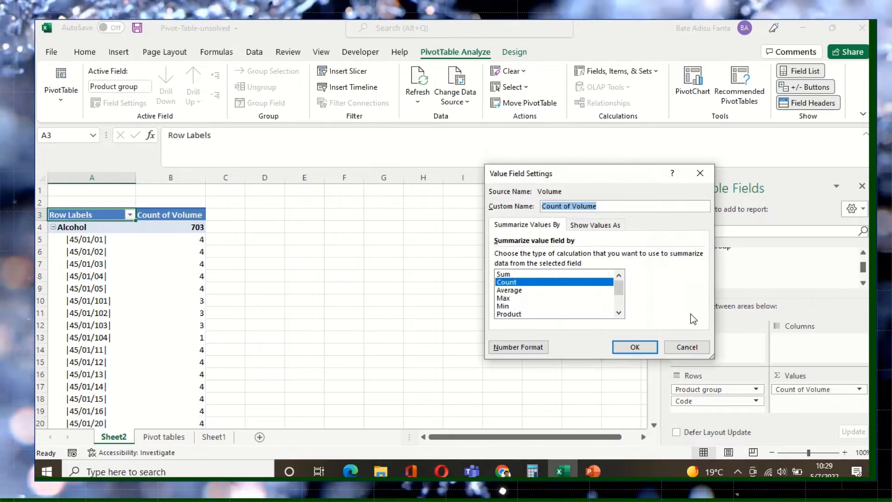
{"action": "left_click", "coordinate": [507, 274]}
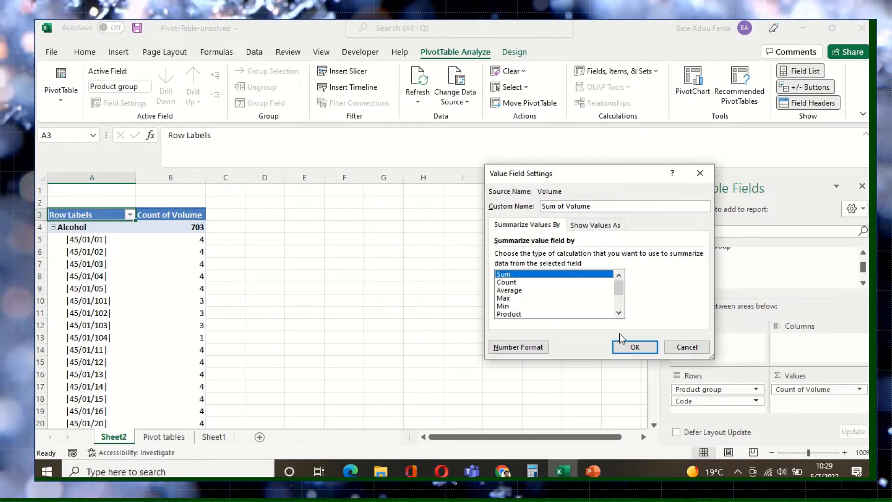
{"action": "left_click", "coordinate": [632, 346]}
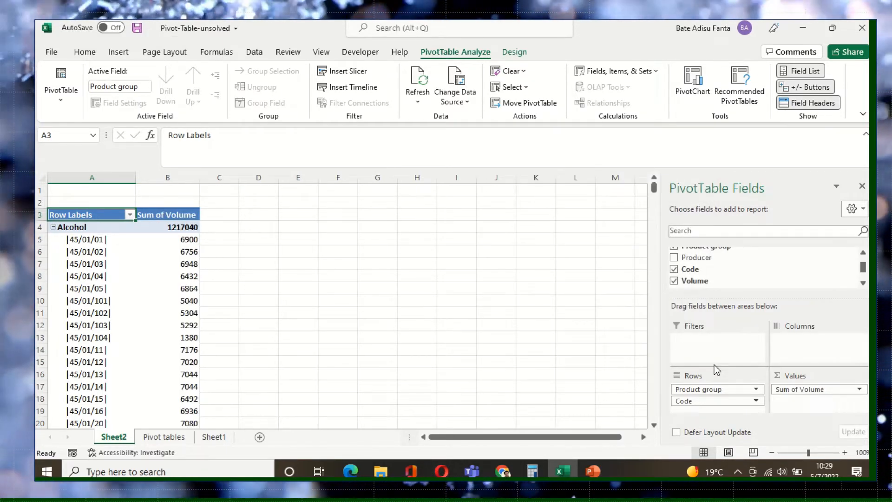
Step: Remove the Code field from the Rows area, leaving only Product group as the row field
{"action": "scroll", "coordinate": [366, 347], "scroll_direction": "down", "scroll_amount": 1}
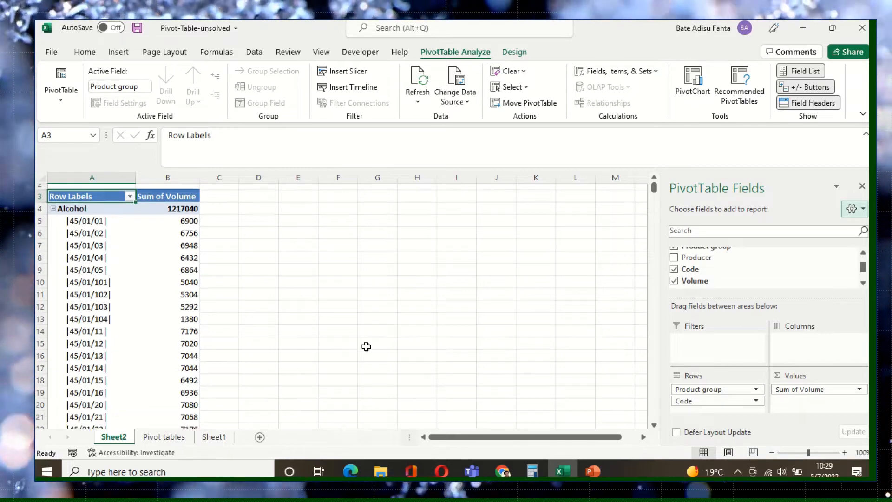
{"action": "scroll", "coordinate": [366, 347], "scroll_direction": "down", "scroll_amount": 1}
{"action": "left_click_drag", "start_coordinate": [499, 439], "coordinate": [435, 436]}
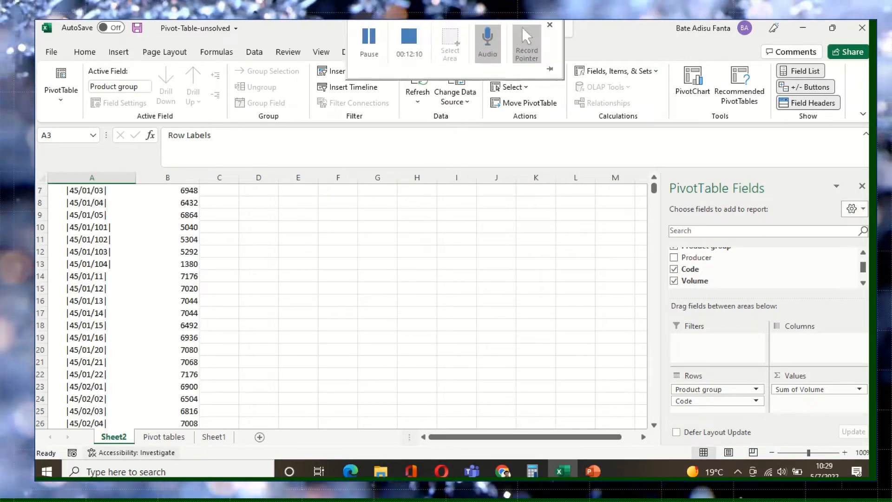
{"action": "left_click", "coordinate": [756, 402]}
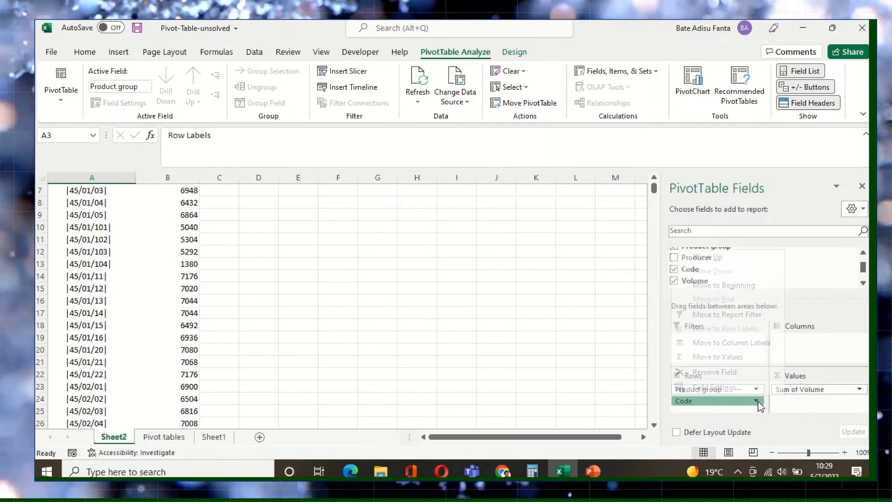
{"action": "left_click", "coordinate": [737, 378]}
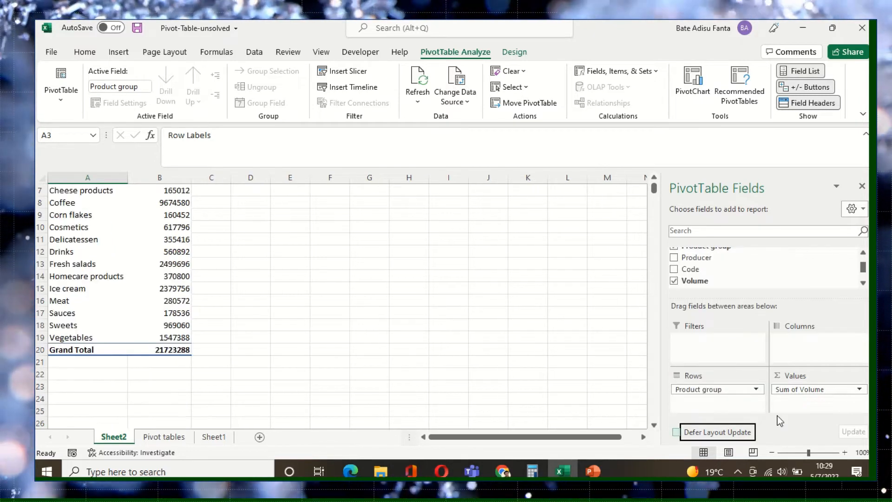
{"action": "scroll", "coordinate": [139, 398], "scroll_direction": "up", "scroll_amount": 2}
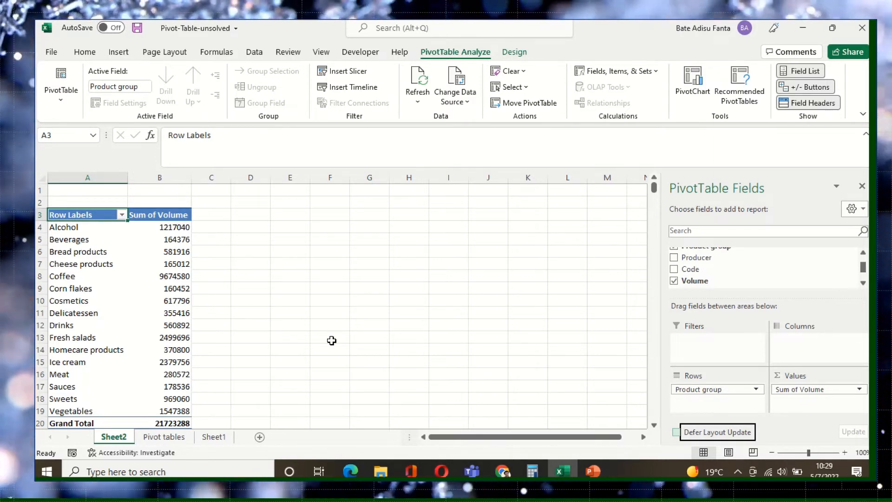
{"action": "mouse_move", "coordinate": [180, 265]}
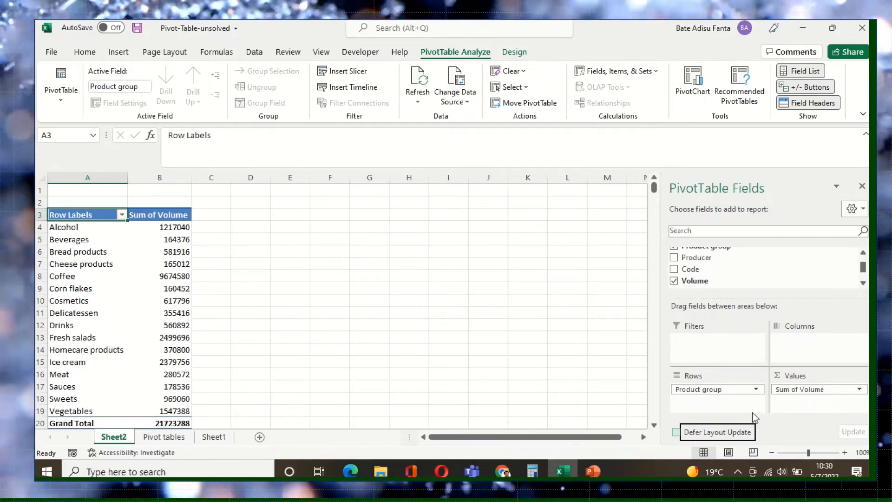
Step: Add the Year field to the Columns area and nest the Producer field under Product group in the Rows area
{"action": "scroll", "coordinate": [725, 279], "scroll_direction": "up", "scroll_amount": 1}
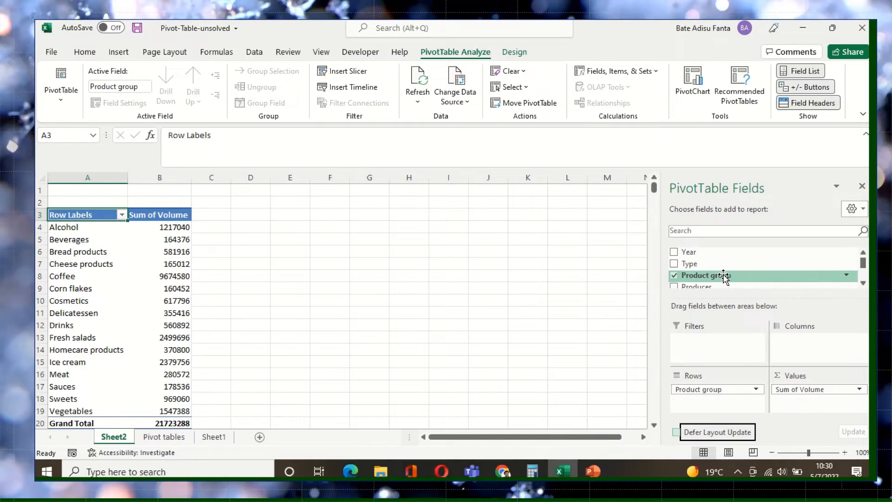
{"action": "left_click_drag", "start_coordinate": [687, 252], "coordinate": [800, 362]}
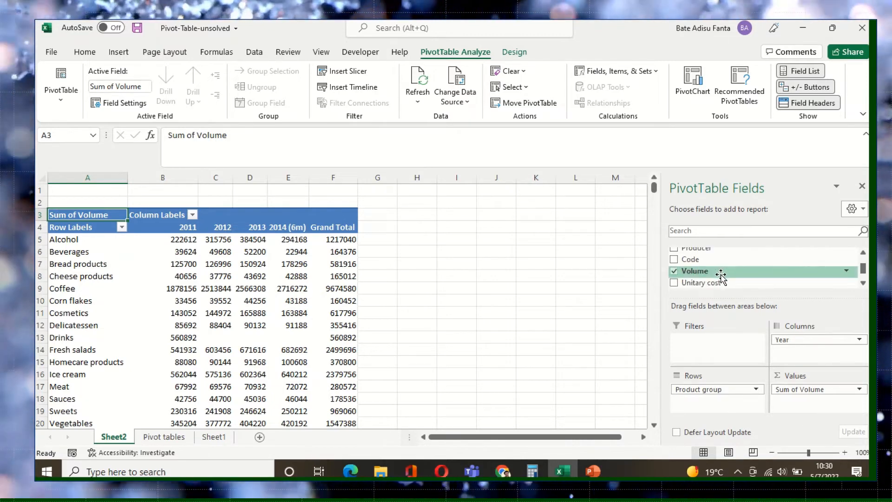
{"action": "left_click_drag", "start_coordinate": [695, 278], "coordinate": [717, 405]}
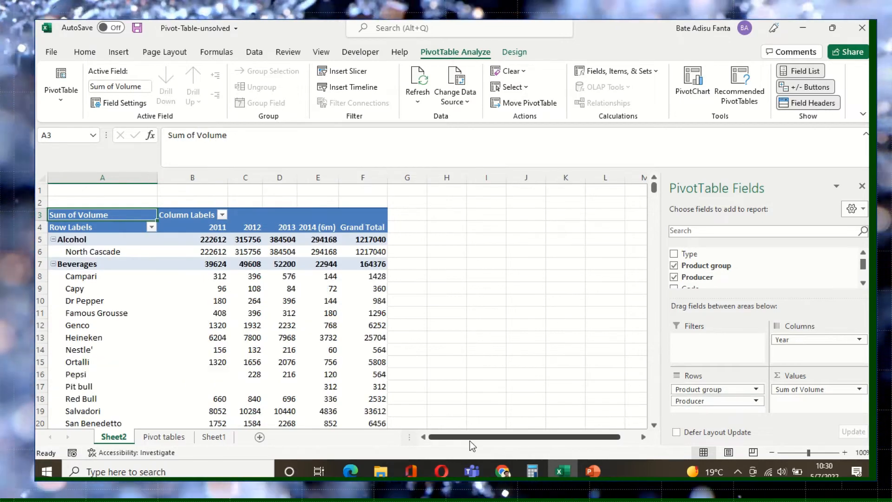
Step: Examine the summed volumes per year for each producer within the product groups of the PivotTable
{"action": "mouse_move", "coordinate": [471, 439]}
{"action": "left_mouse_down"}
{"action": "mouse_move", "coordinate": [483, 440]}
{"action": "mouse_move", "coordinate": [475, 448]}
{"action": "mouse_move", "coordinate": [465, 441]}
{"action": "left_mouse_up"}
{"action": "scroll", "coordinate": [418, 394], "scroll_direction": "down", "scroll_amount": 9}
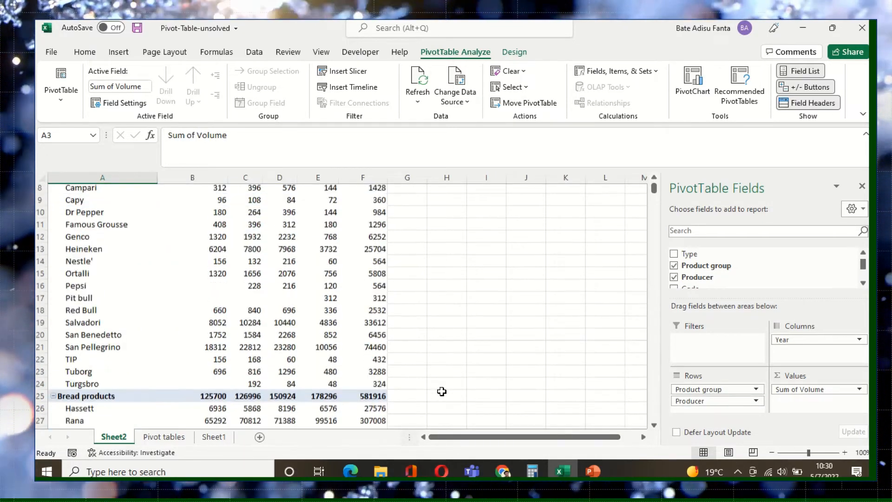
{"action": "scroll", "coordinate": [442, 394], "scroll_direction": "down", "scroll_amount": 2}
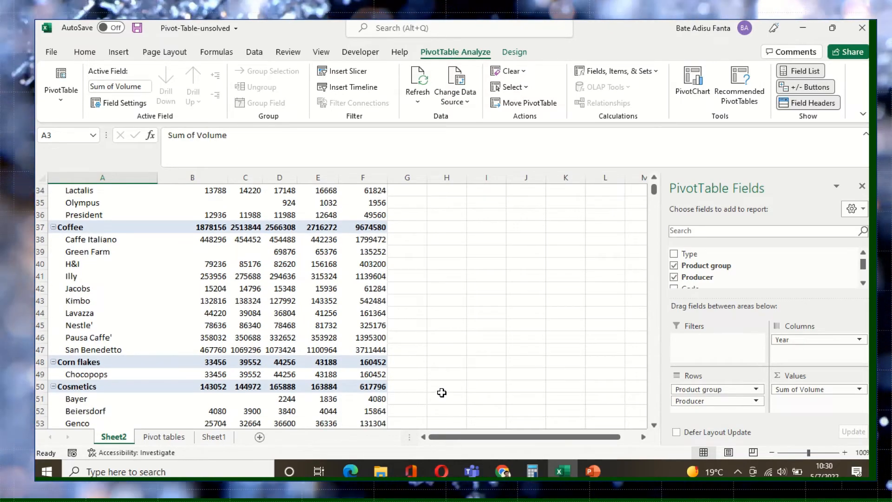
{"action": "scroll", "coordinate": [459, 377], "scroll_direction": "down", "scroll_amount": 2}
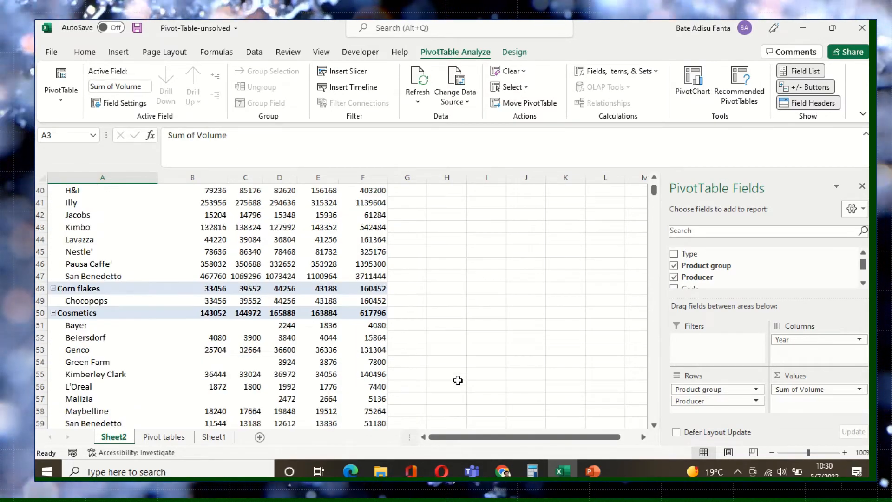
{"action": "scroll", "coordinate": [459, 378], "scroll_direction": "up", "scroll_amount": 7}
{"action": "scroll", "coordinate": [455, 382], "scroll_direction": "down", "scroll_amount": 20}
{"action": "scroll", "coordinate": [452, 385], "scroll_direction": "down", "scroll_amount": 20}
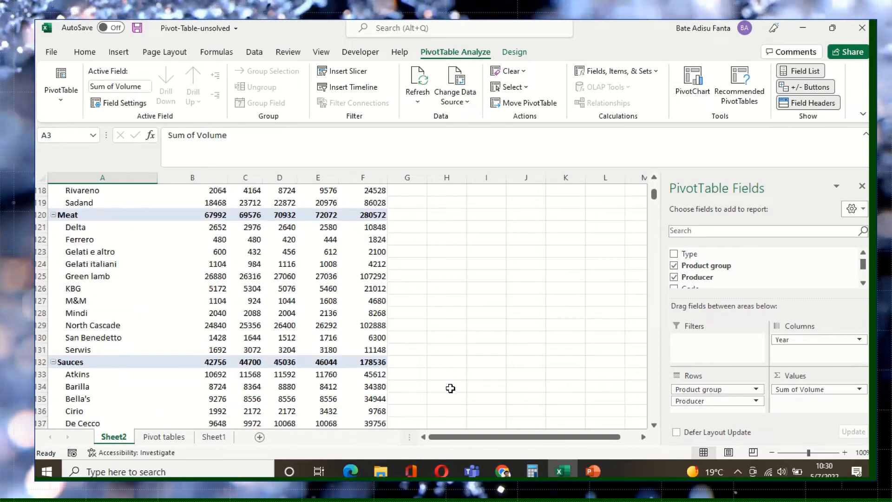
{"action": "scroll", "coordinate": [449, 390], "scroll_direction": "up", "scroll_amount": 10}
{"action": "scroll", "coordinate": [449, 389], "scroll_direction": "up", "scroll_amount": 20}
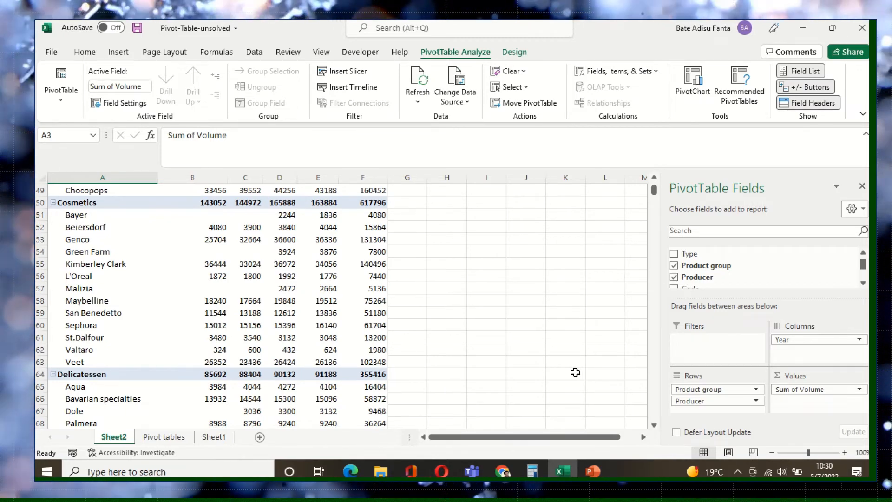
{"action": "scroll", "coordinate": [604, 355], "scroll_direction": "down", "scroll_amount": 3}
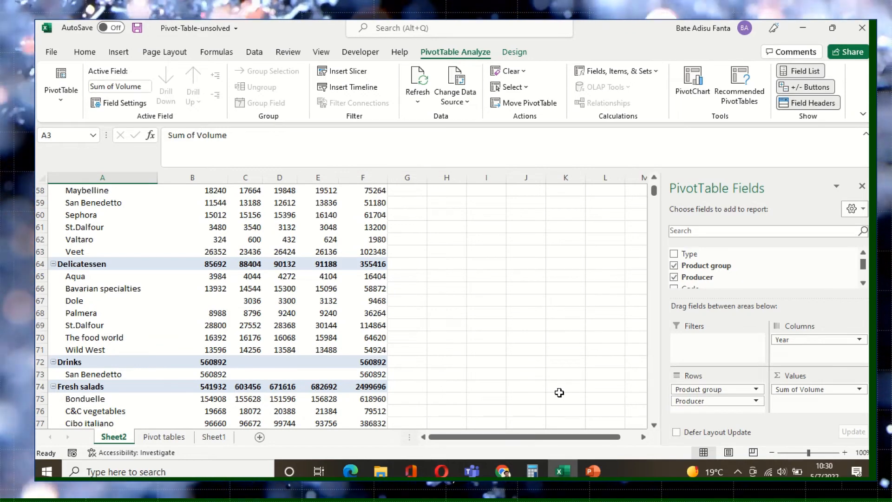
{"action": "scroll", "coordinate": [548, 384], "scroll_direction": "up", "scroll_amount": 12}
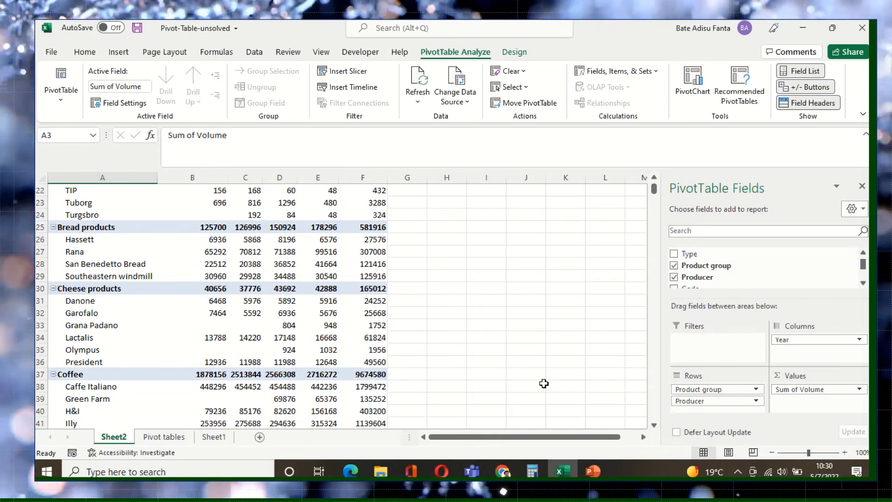
{"action": "scroll", "coordinate": [548, 377], "scroll_direction": "up", "scroll_amount": 7}
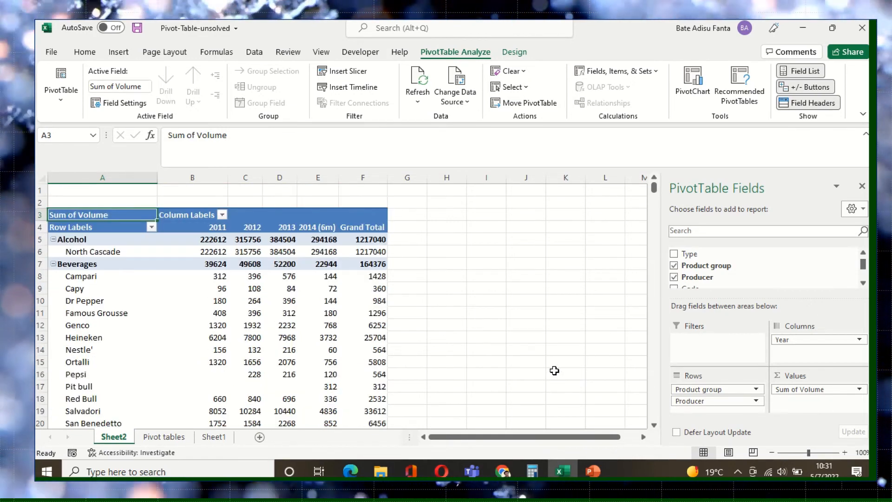
{"action": "scroll", "coordinate": [554, 370], "scroll_direction": "down", "scroll_amount": 16}
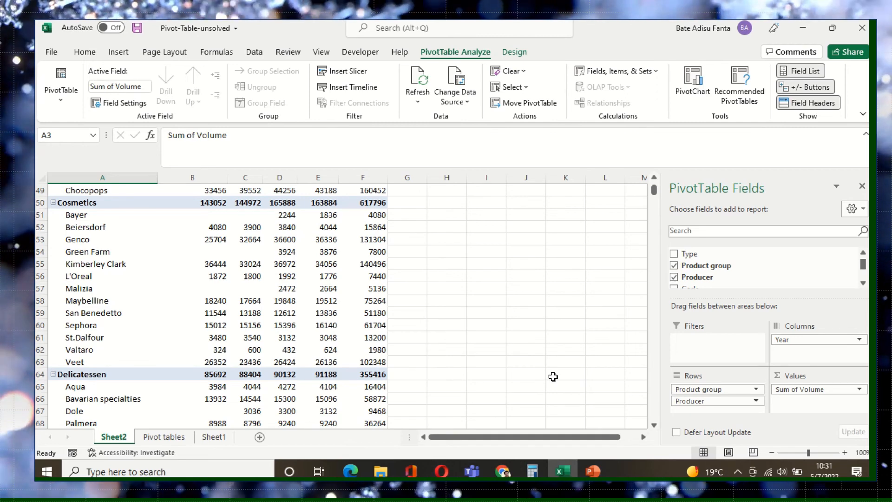
{"action": "scroll", "coordinate": [551, 388], "scroll_direction": "down", "scroll_amount": 5}
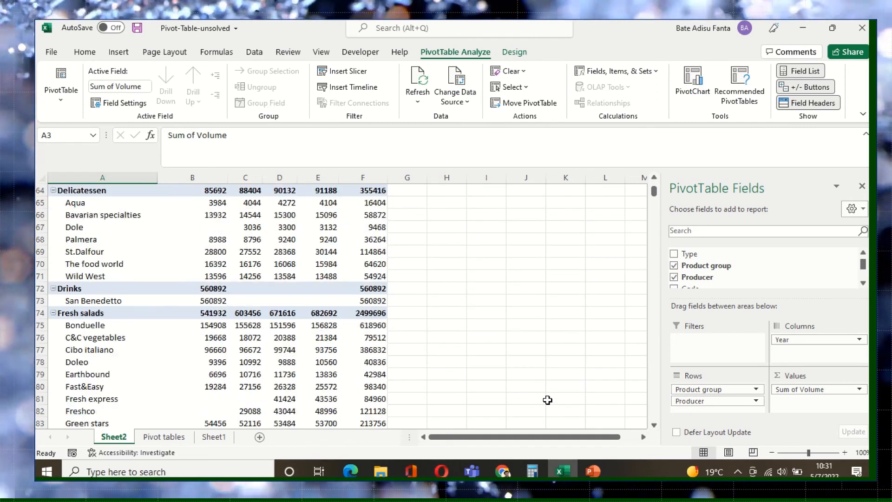
{"action": "scroll", "coordinate": [548, 401], "scroll_direction": "down", "scroll_amount": 8}
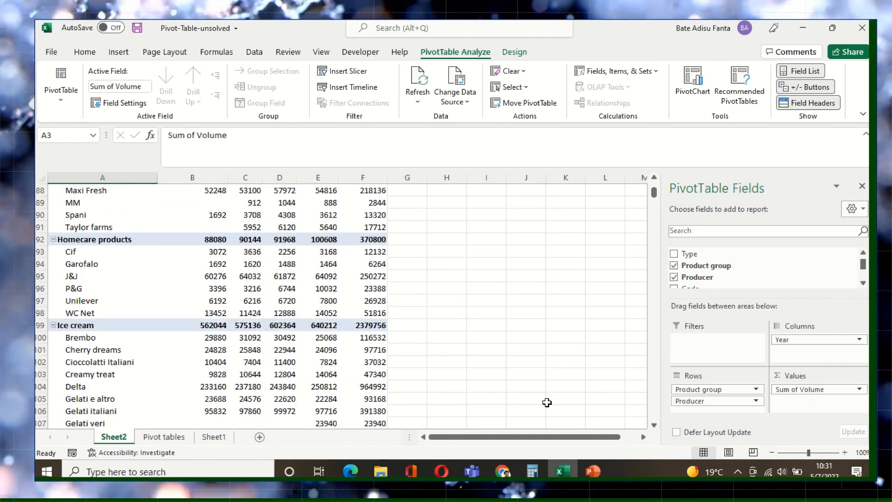